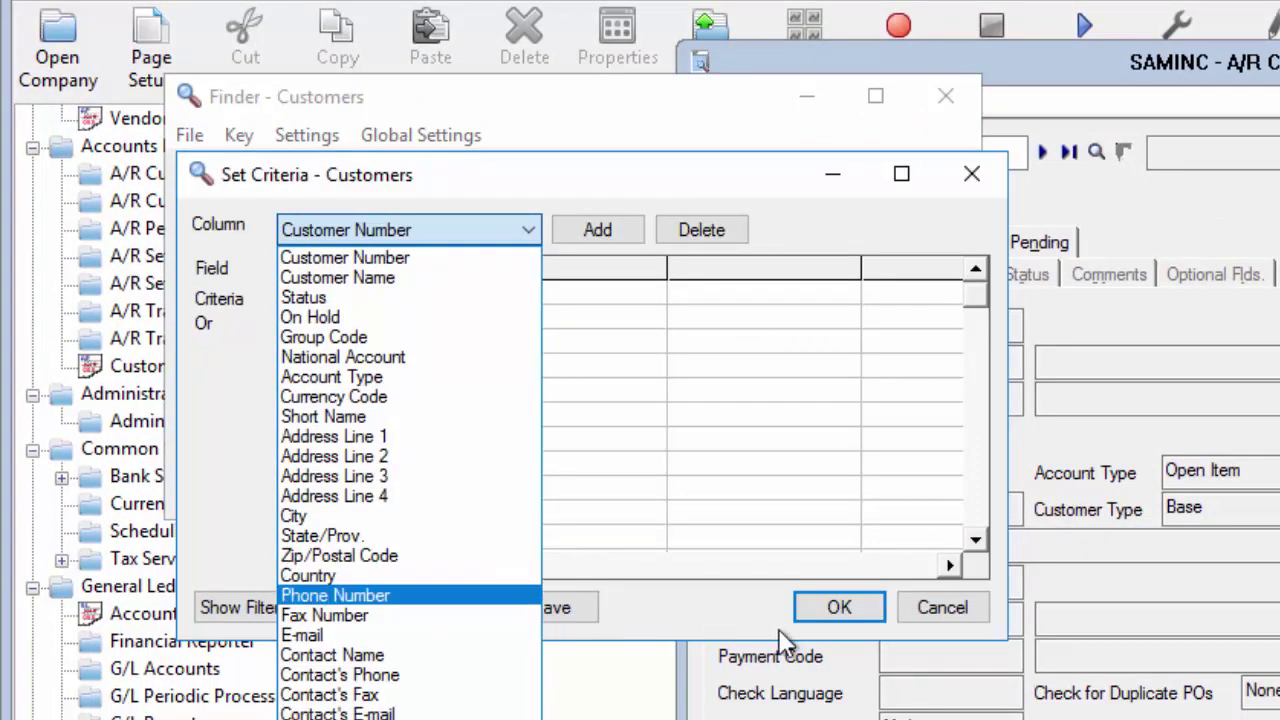
Step: Cancel the search criteria and select The Courtyard from the customer finder for the customer inquiry
click(957, 614)
click(957, 612)
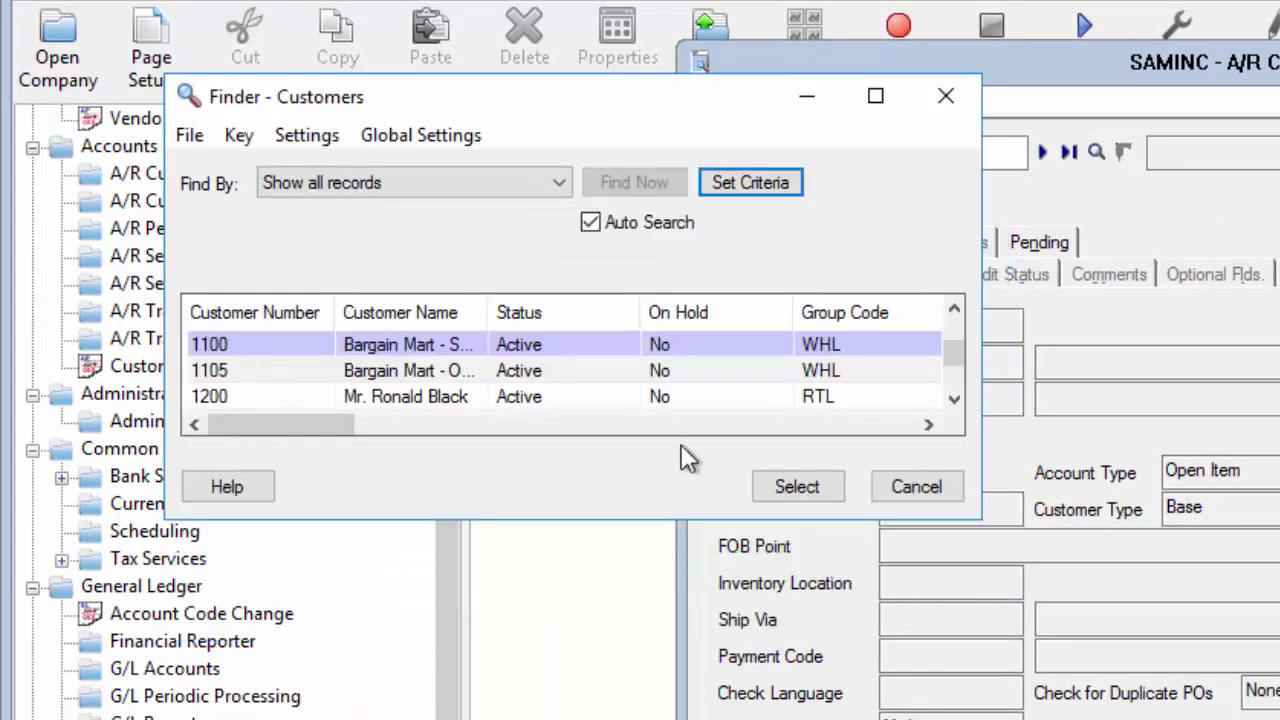
click(954, 399)
click(954, 399)
click(954, 399)
click(954, 399)
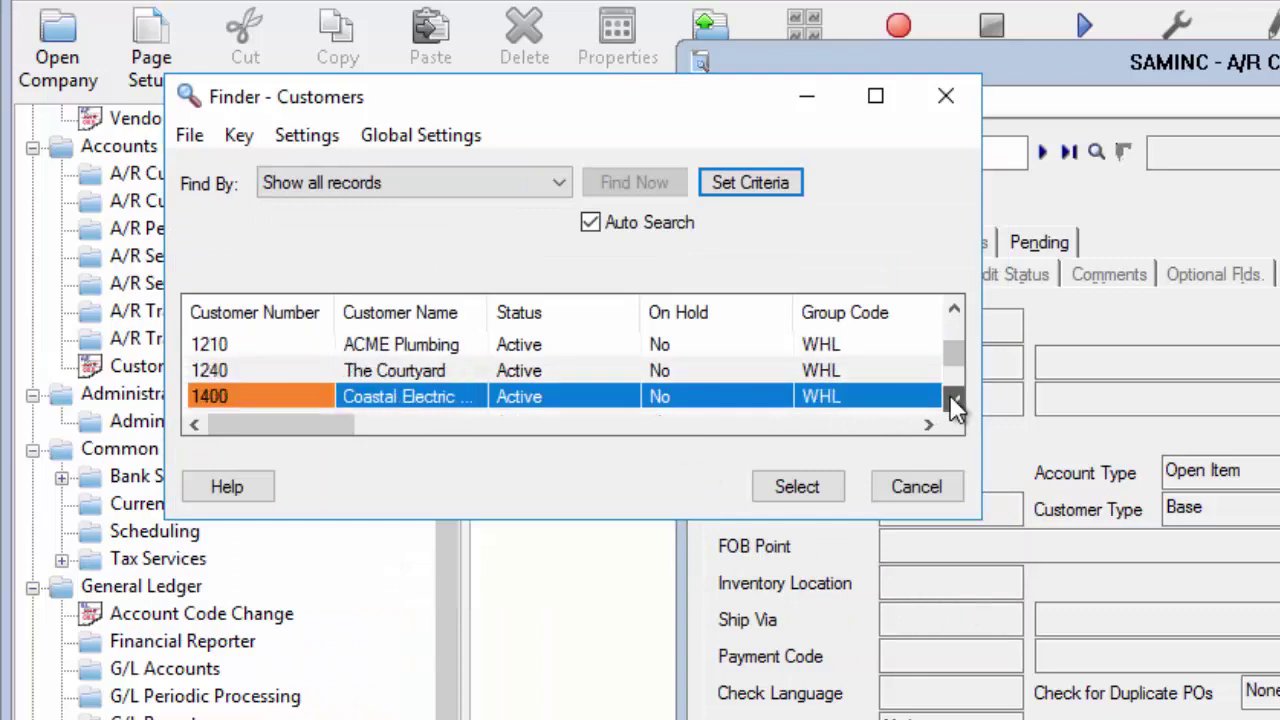
click(755, 372)
click(797, 486)
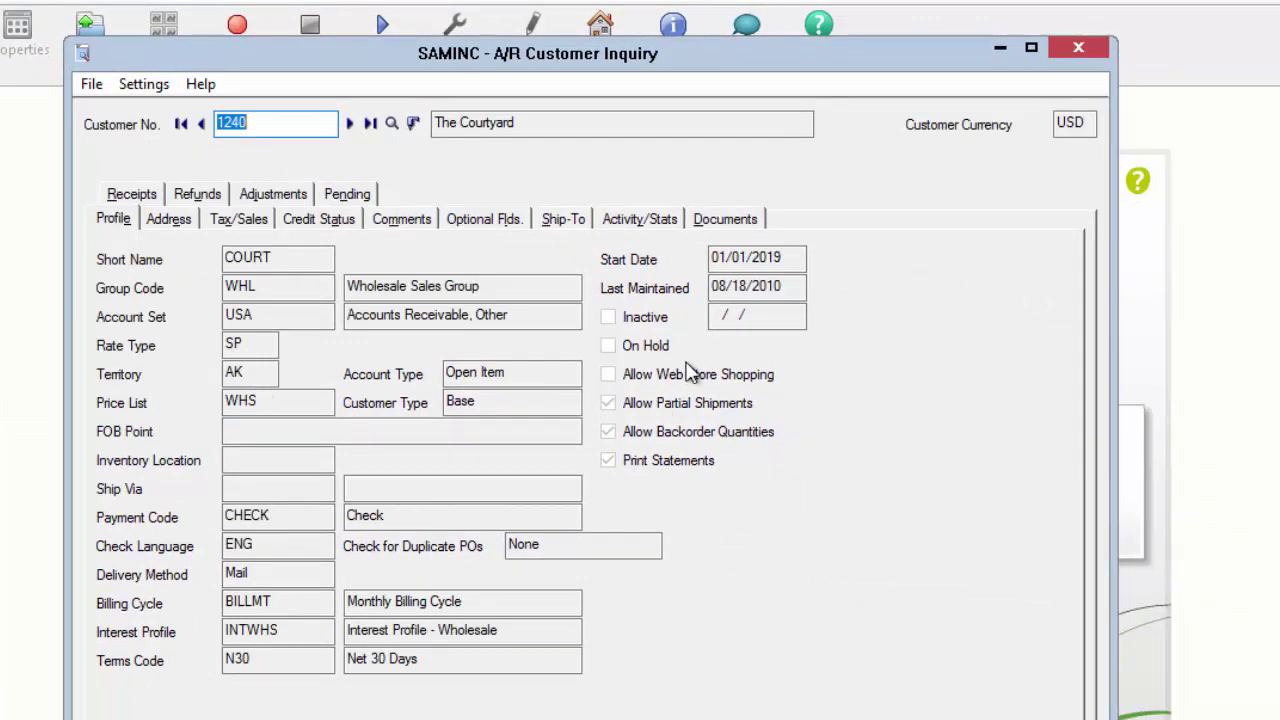
Step: Review The Courtyard's address, tax and sales, credit status, comments, optional fields, ship-to locations and activity statistics
click(194, 226)
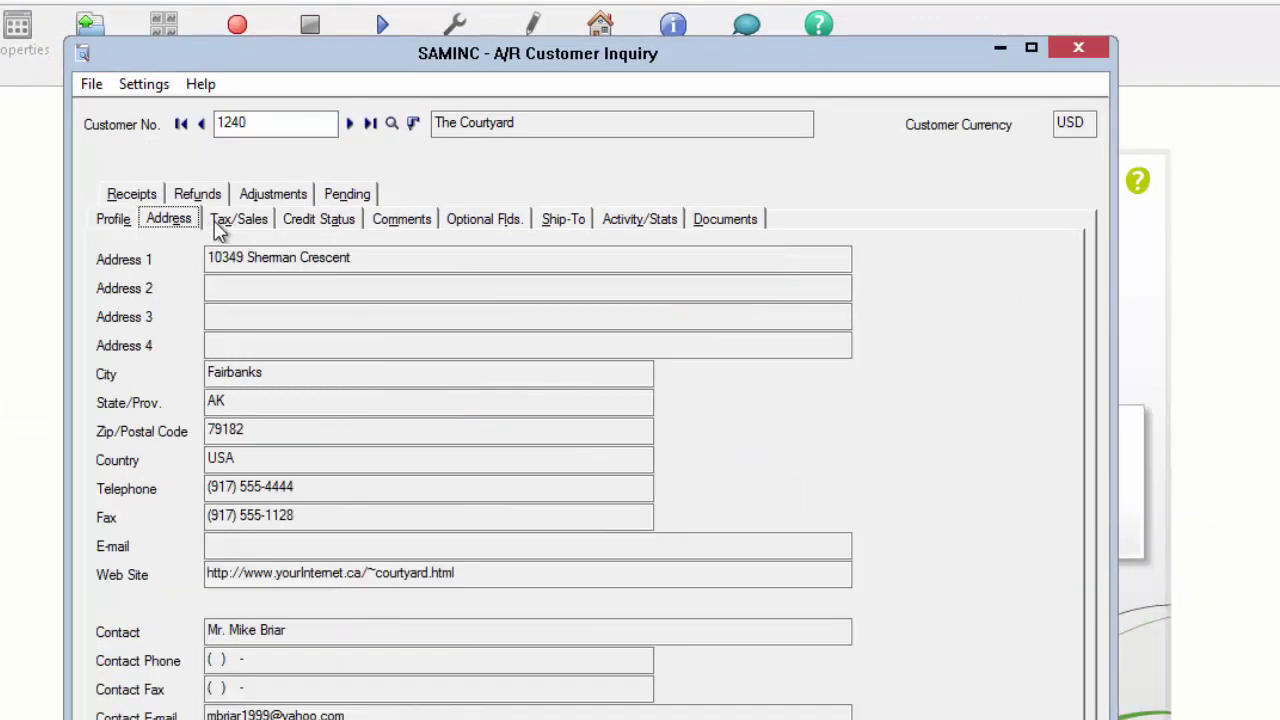
click(227, 229)
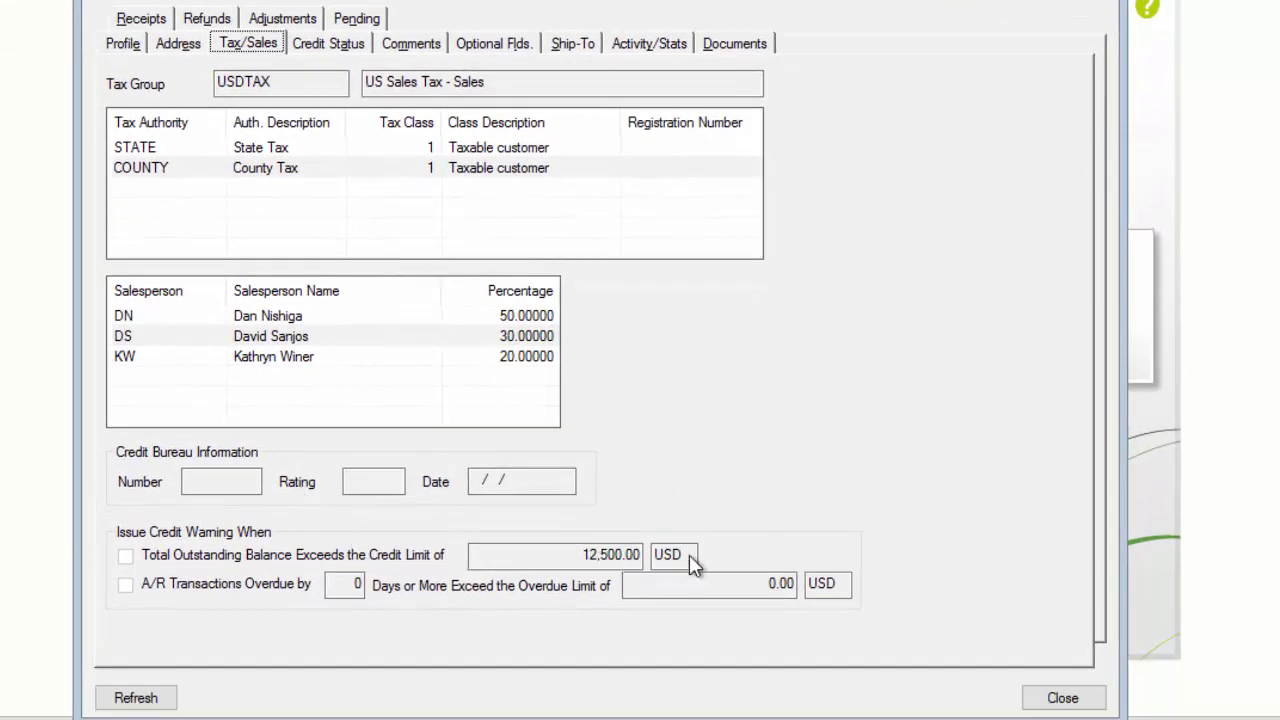
click(352, 48)
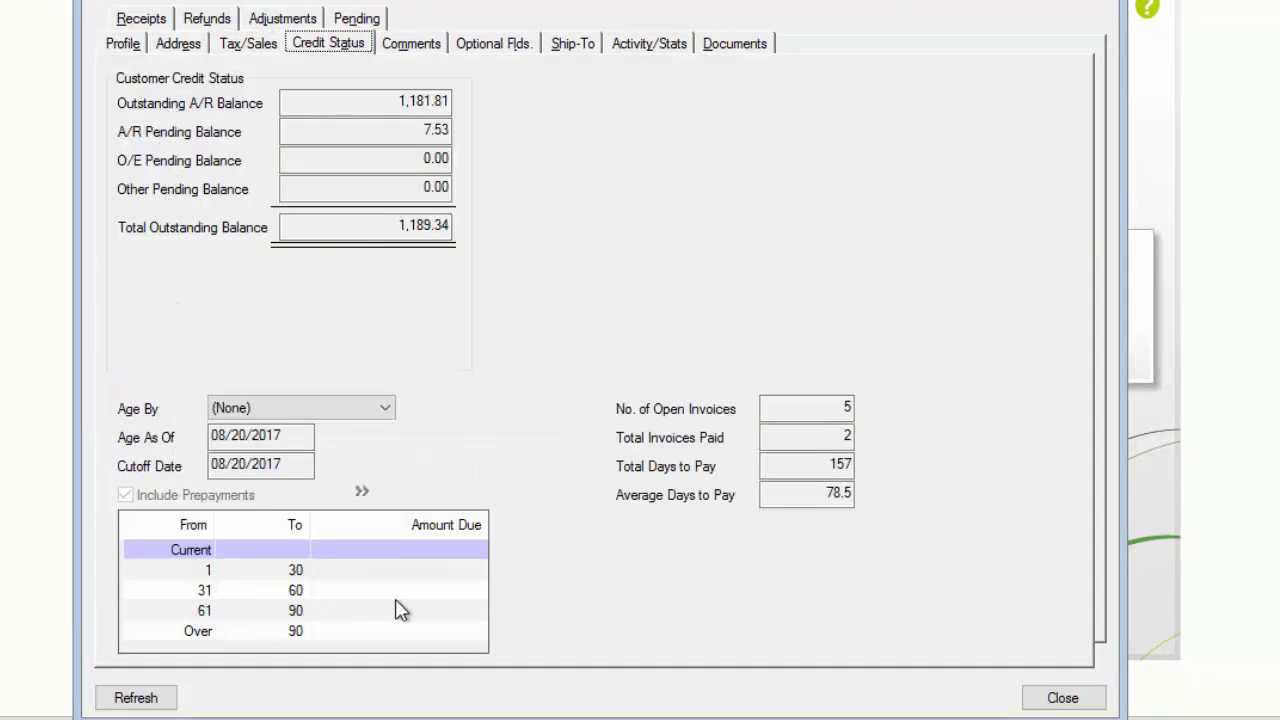
click(403, 44)
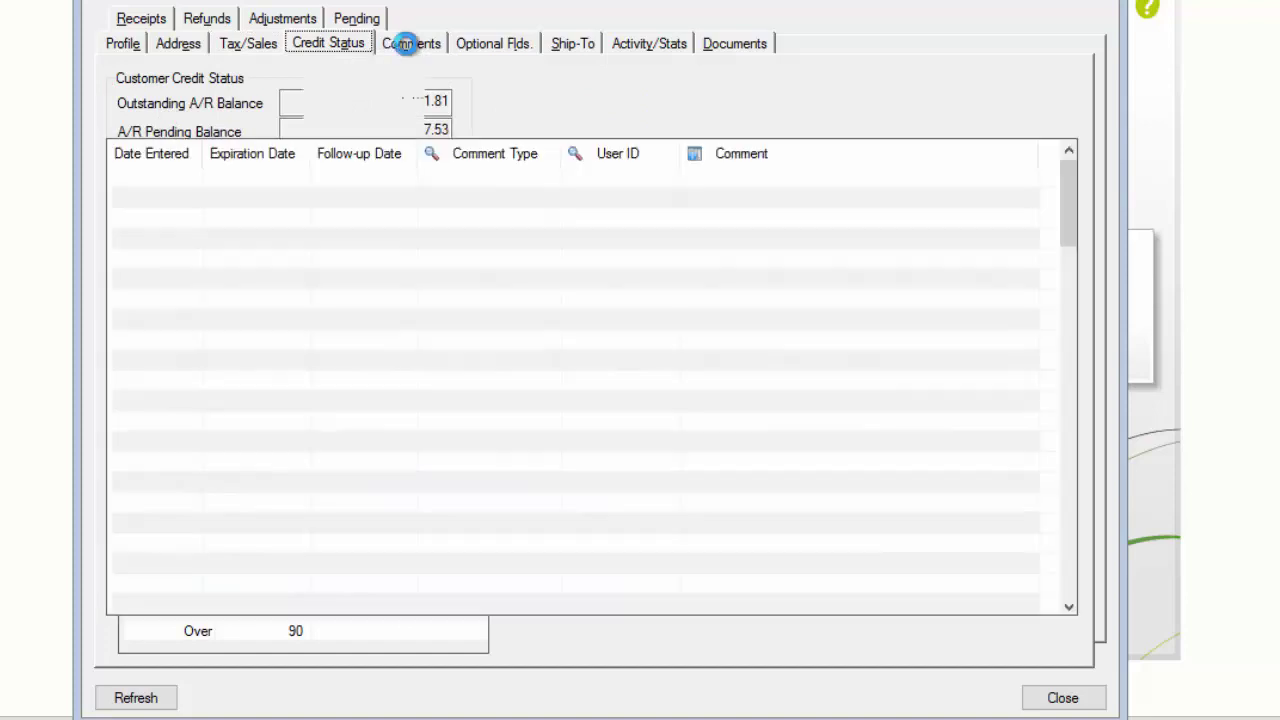
click(487, 46)
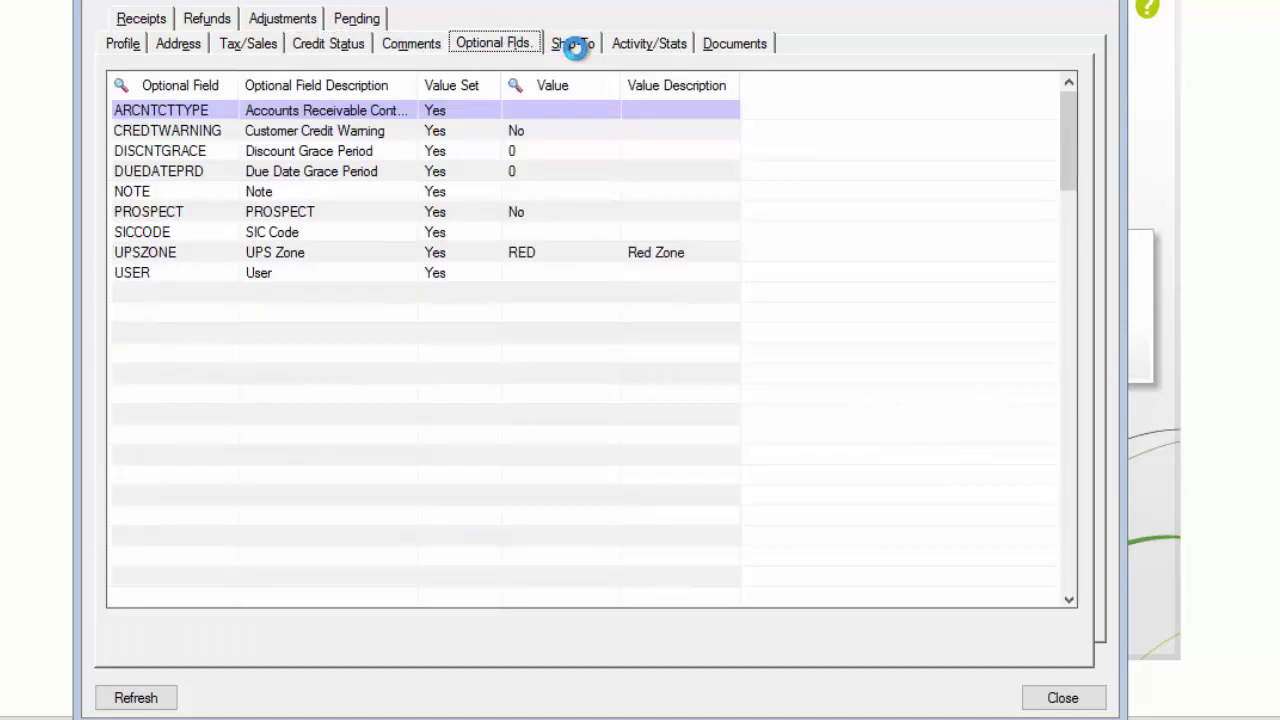
click(576, 48)
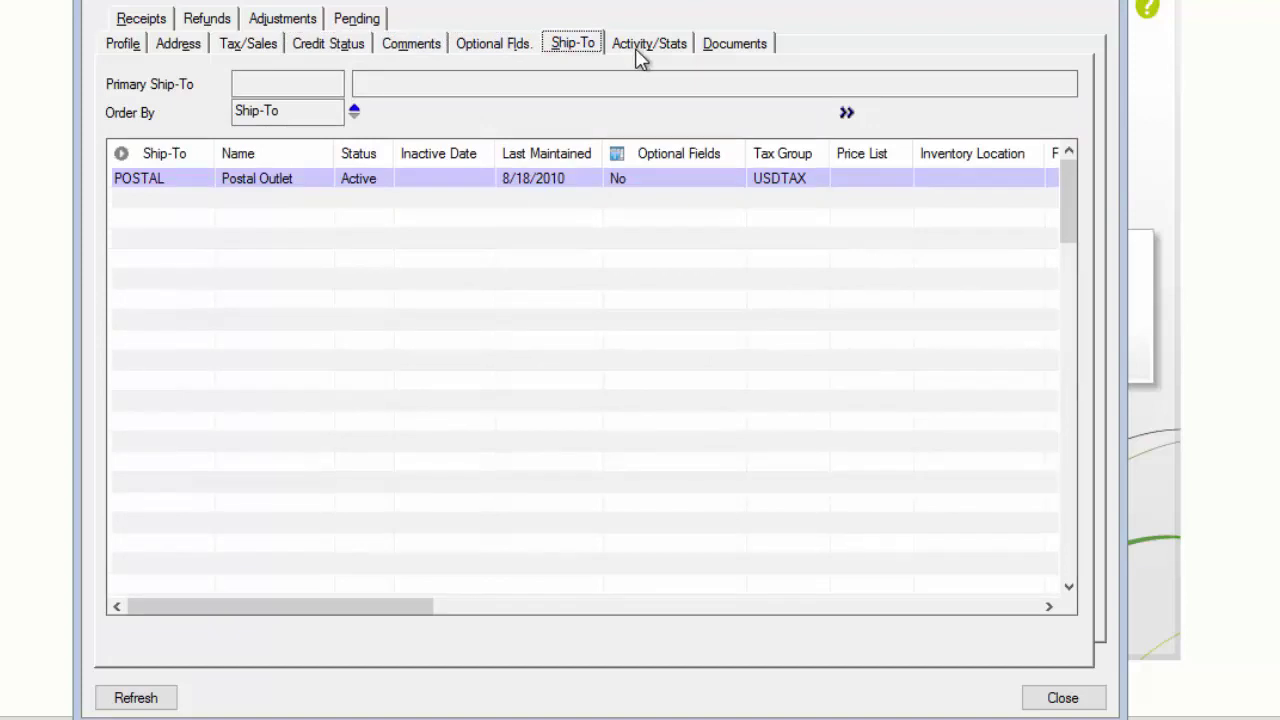
click(638, 56)
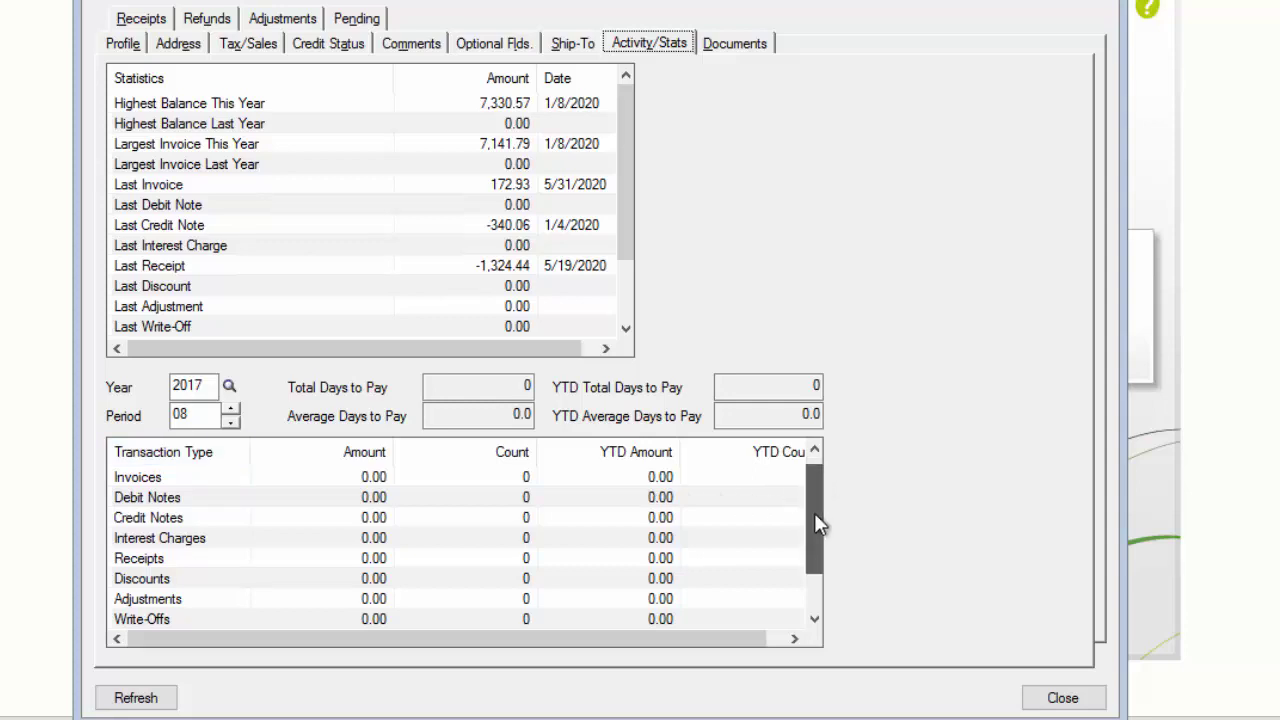
scroll(814, 526, down, 1)
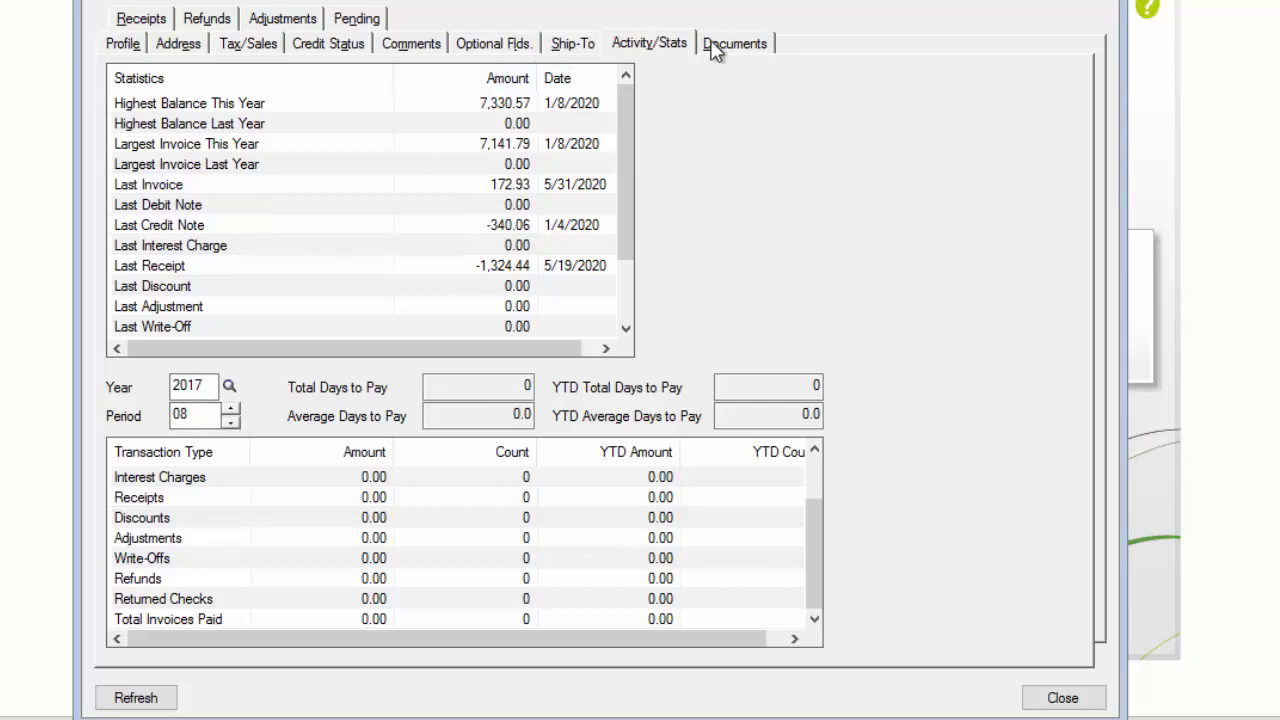
Step: Show The Courtyard's documents and drill down to the original entry of the invoice dated 5/13/2019
click(743, 43)
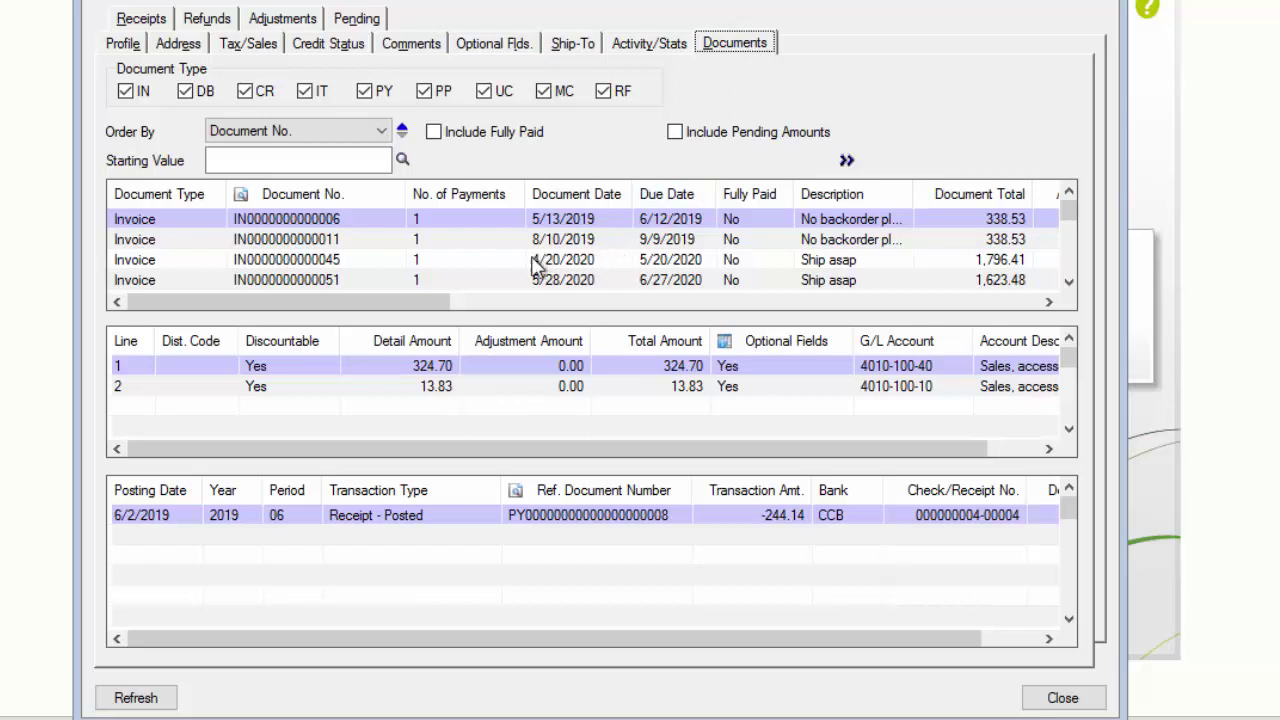
drag(424, 294, 897, 292)
click(476, 228)
click(476, 228)
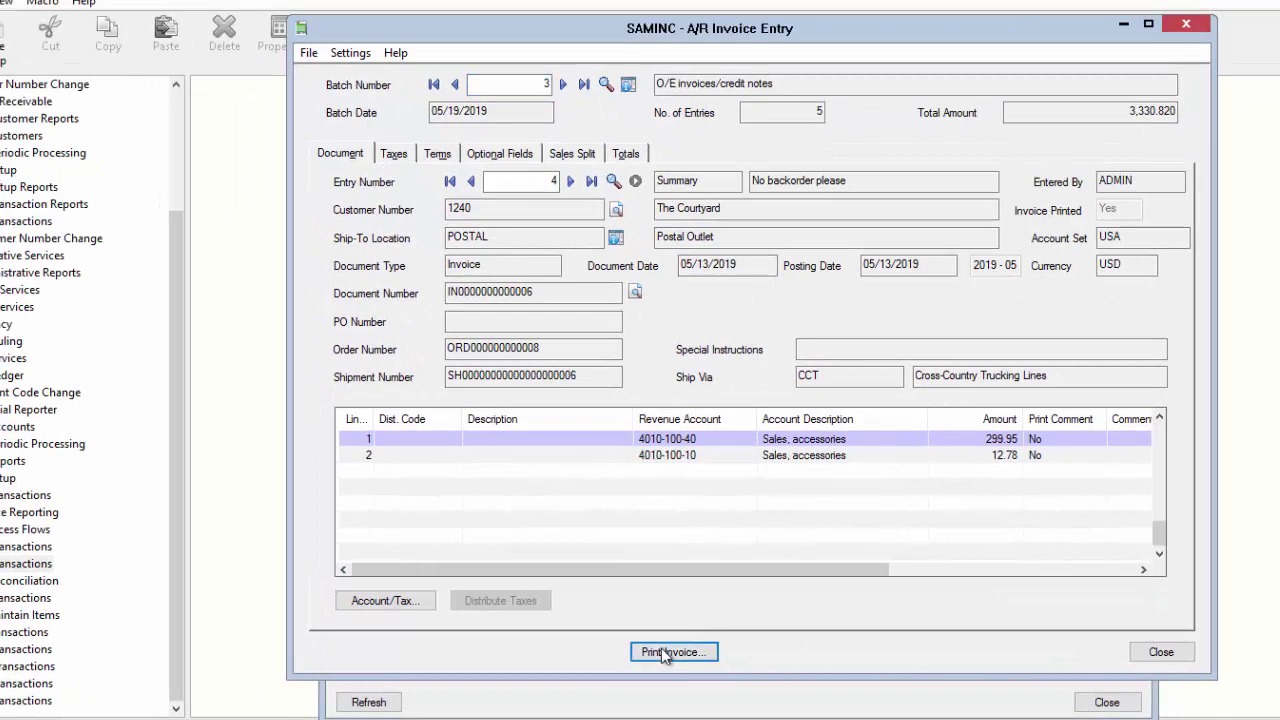
Step: Preview the invoice printout using the ARDINVO.RPT form, including previously printed invoices, and close the preview and print dialog
click(673, 652)
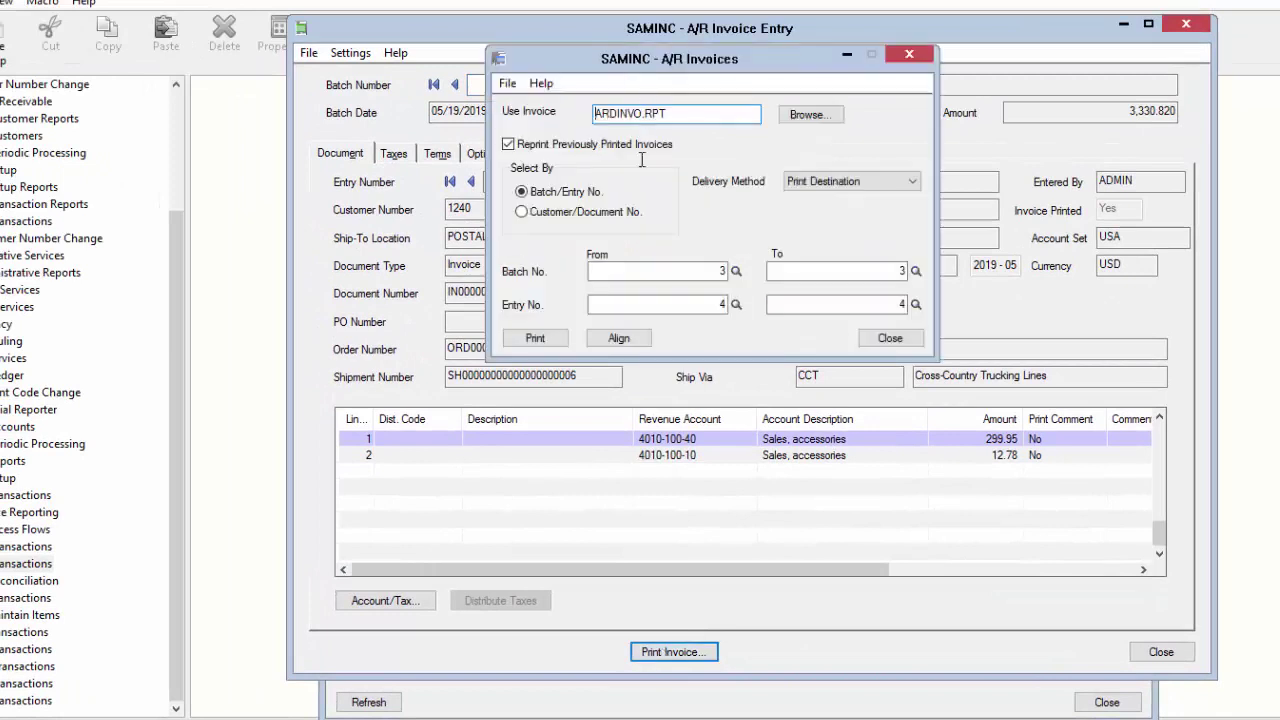
click(538, 338)
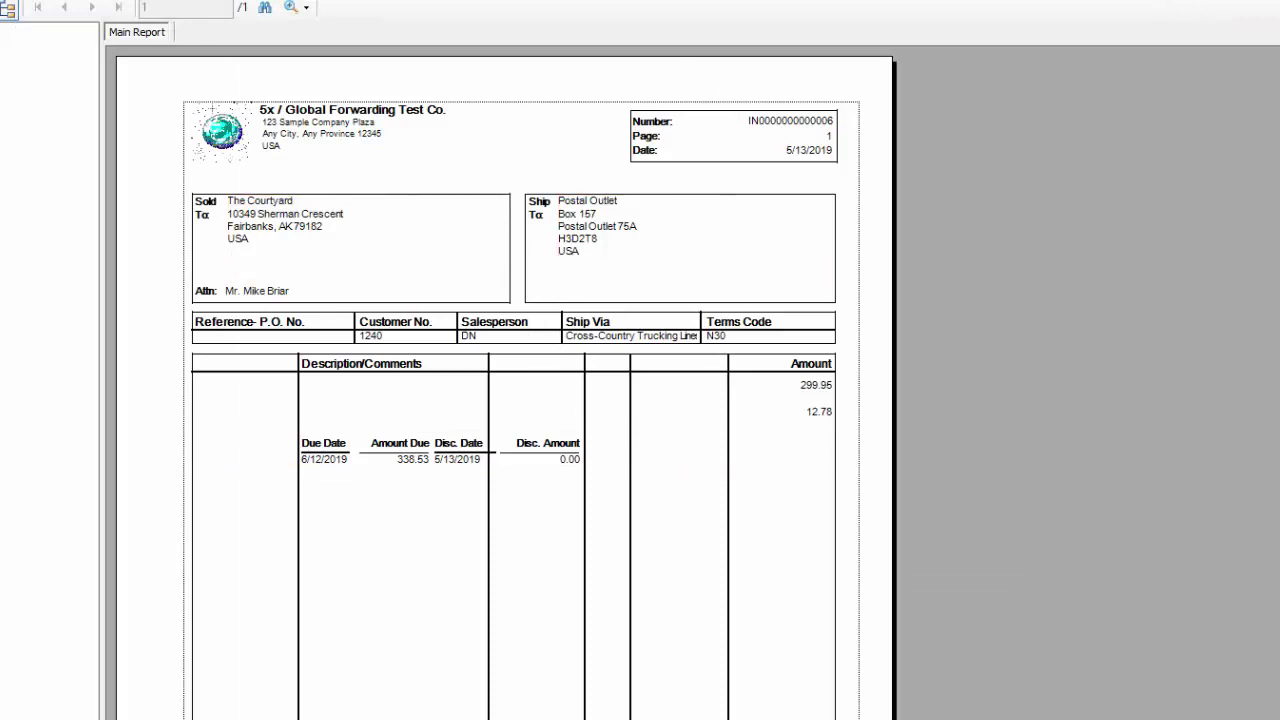
key(alt+F4)
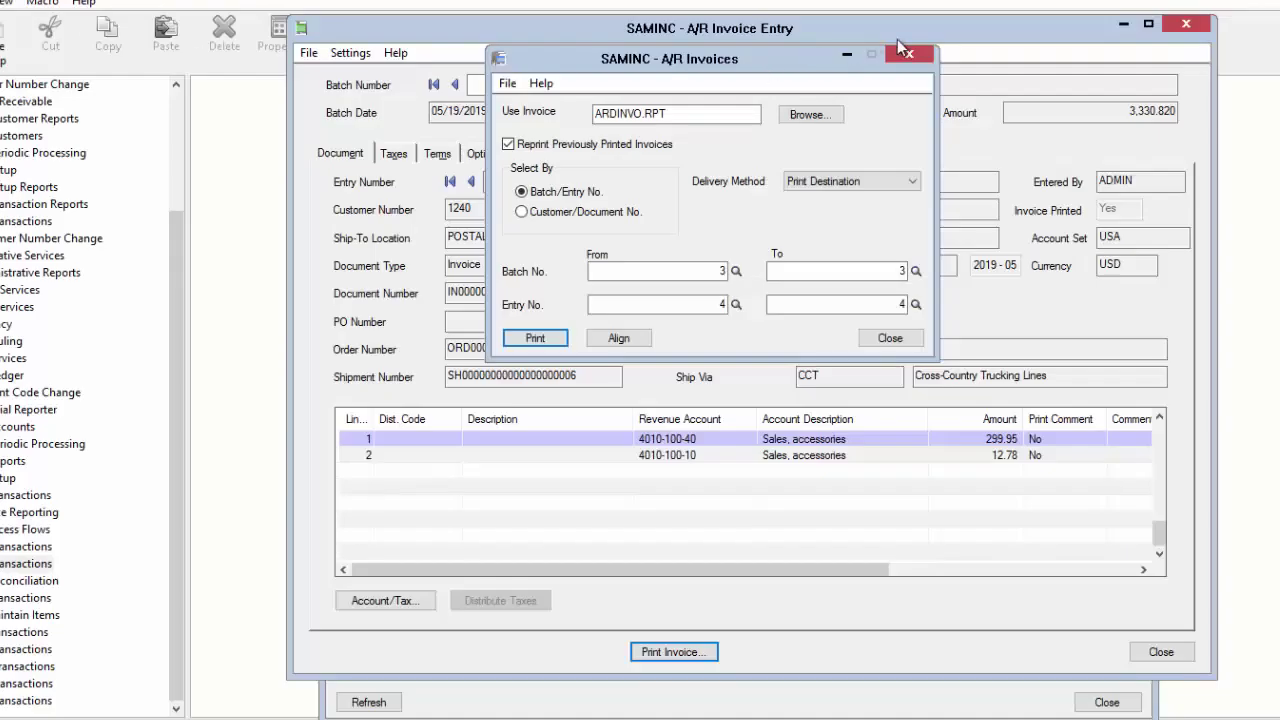
click(907, 56)
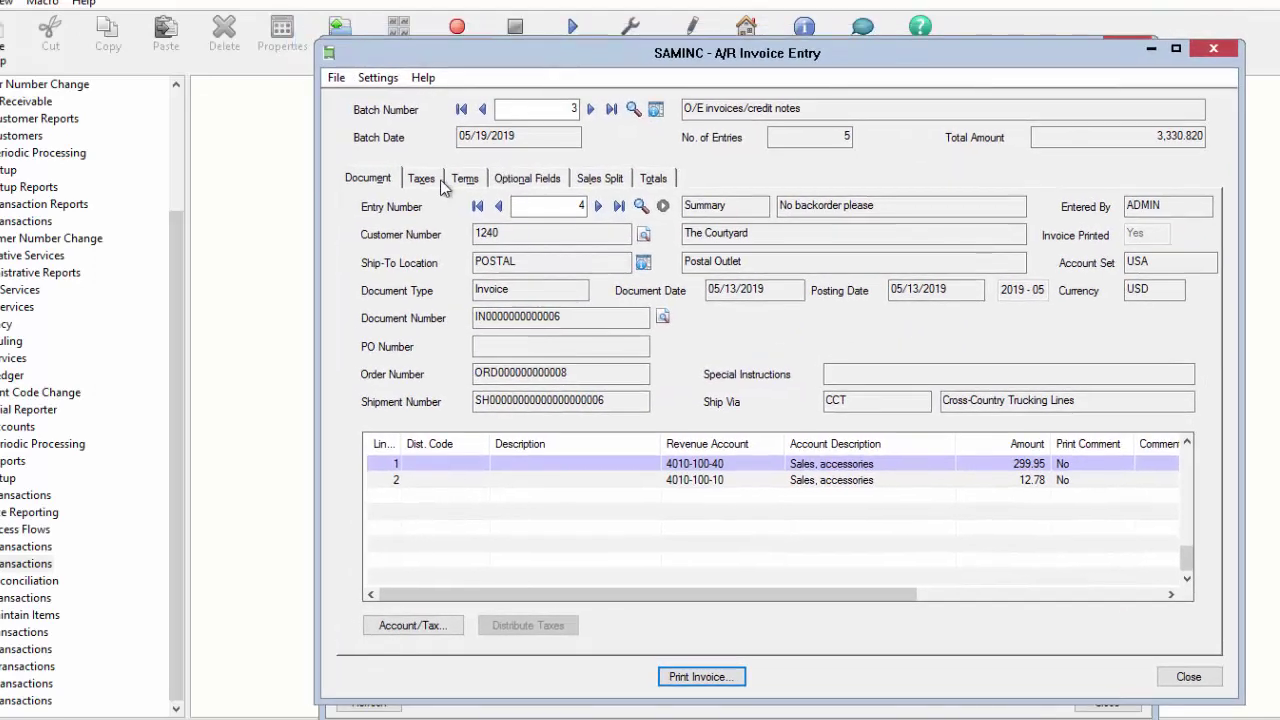
Step: Review the invoice entry's taxes, terms, optional fields, sales split and totals, and close the entry
click(393, 153)
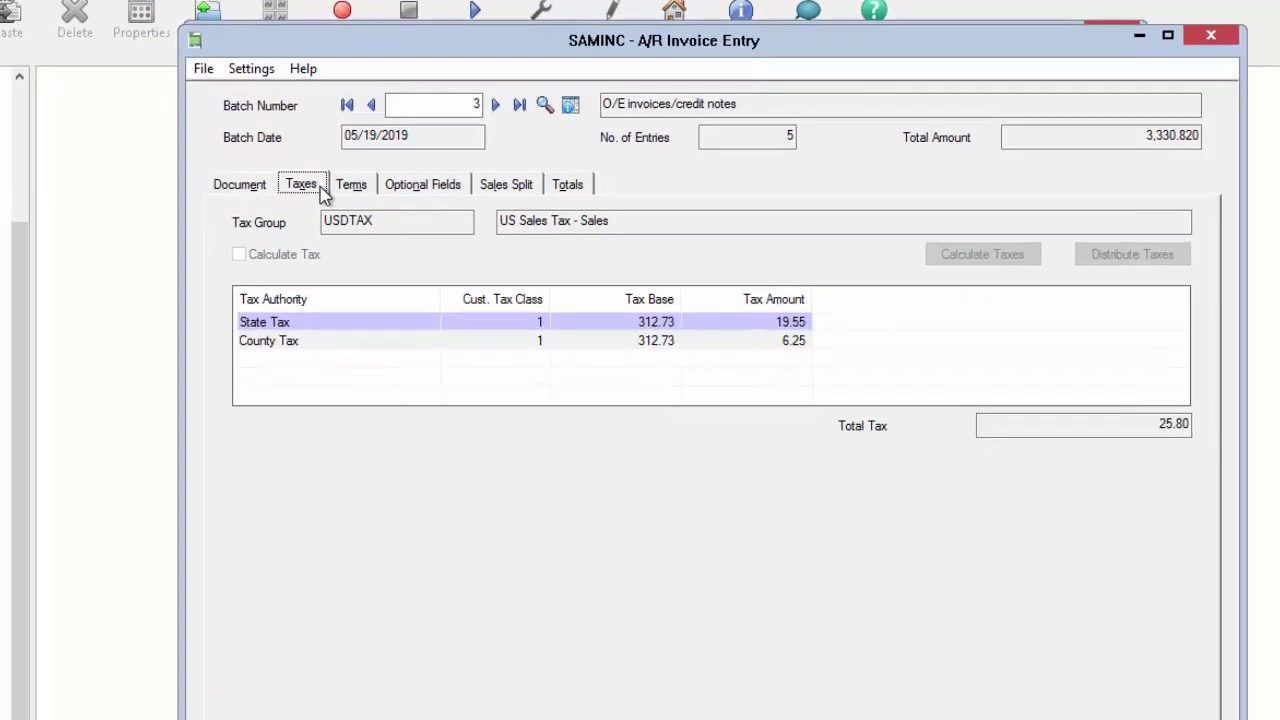
click(226, 193)
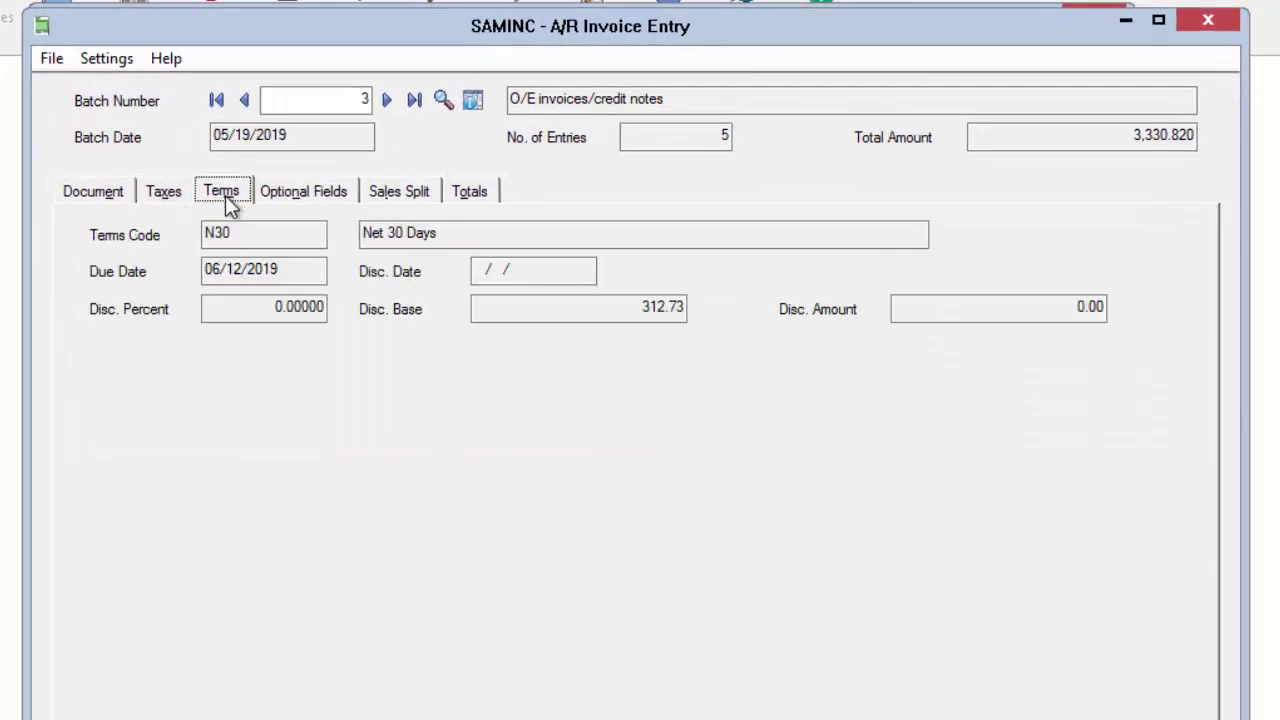
click(292, 200)
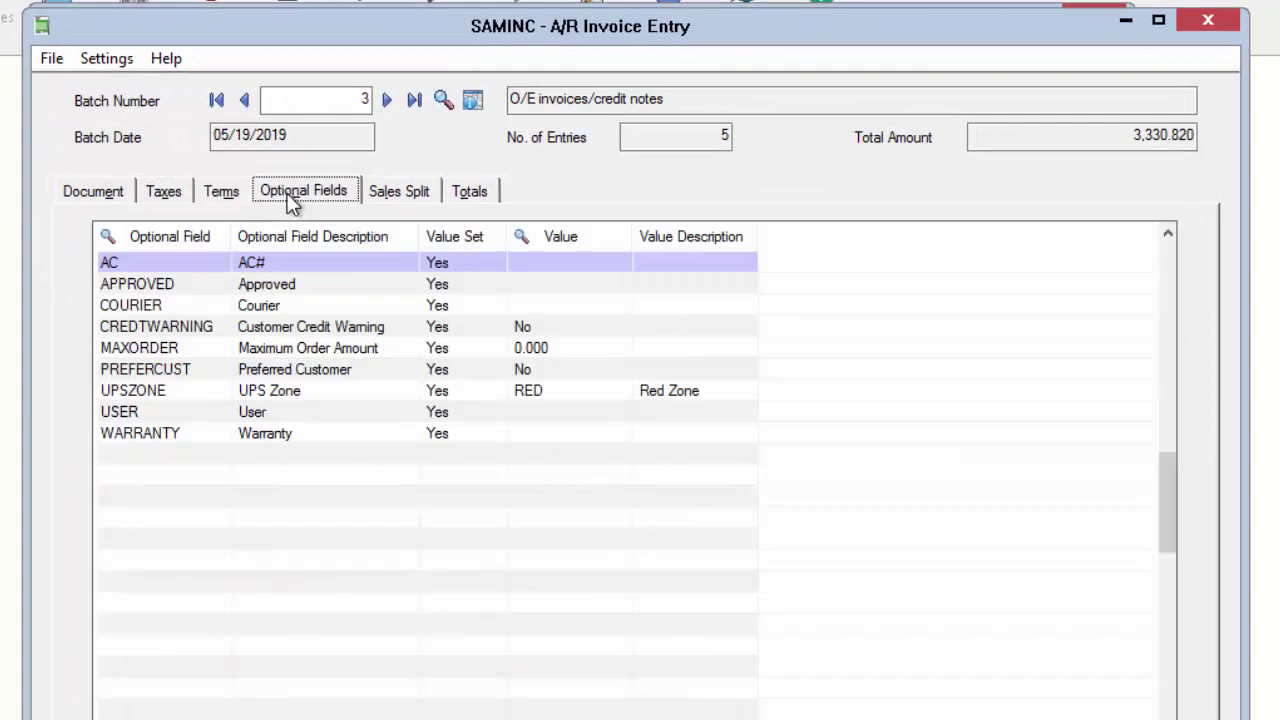
click(386, 200)
click(485, 203)
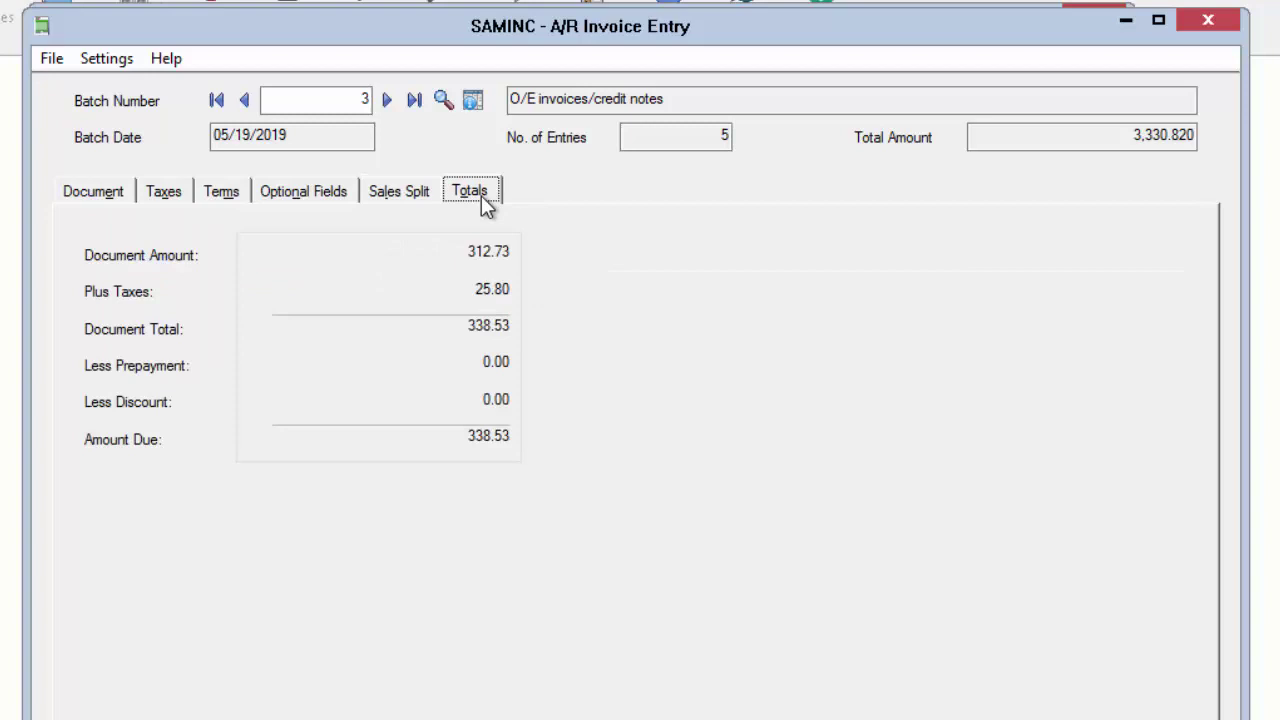
click(1218, 27)
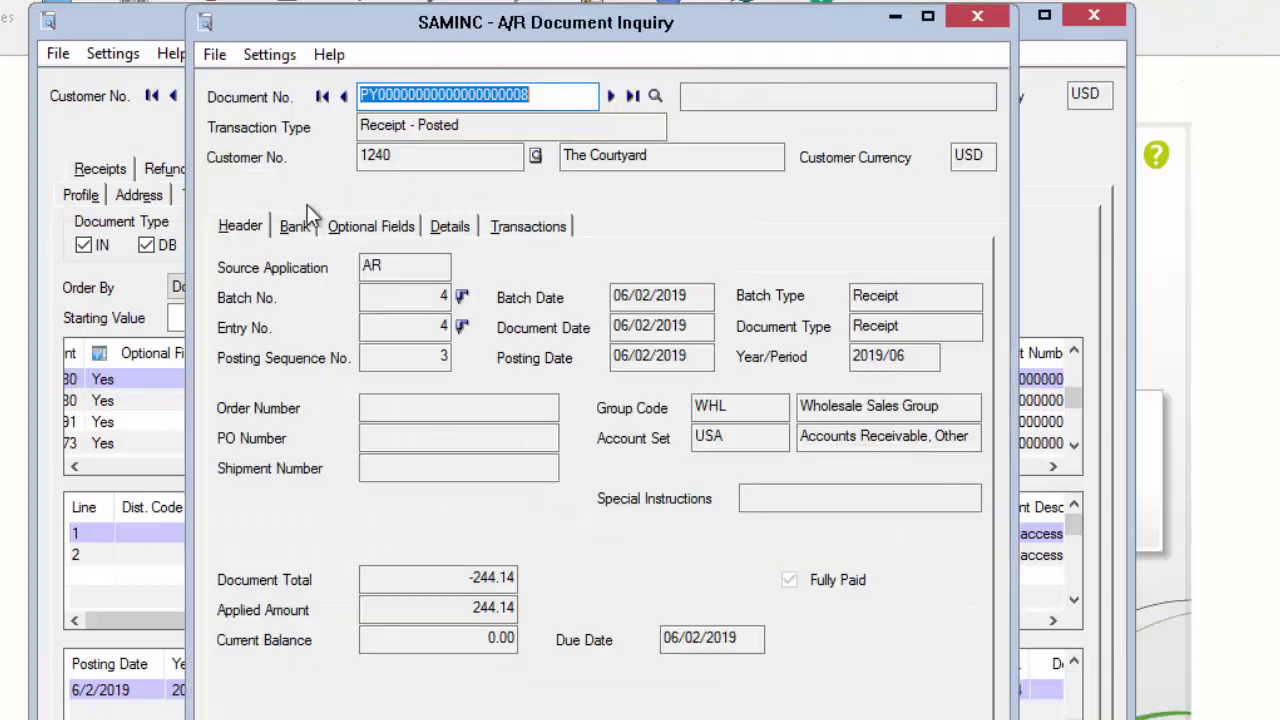
Step: Examine the posted receipt's bank information, optional fields, details and transactions in the document inquiry
click(296, 227)
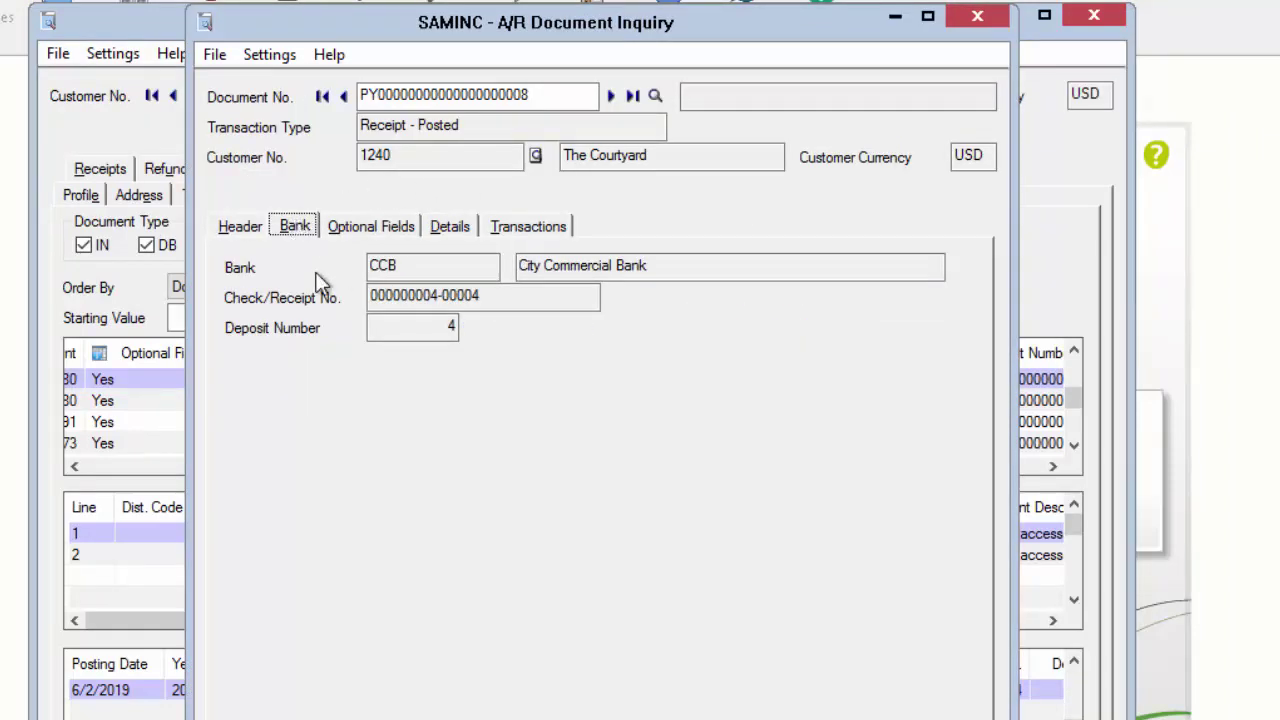
click(385, 228)
click(445, 230)
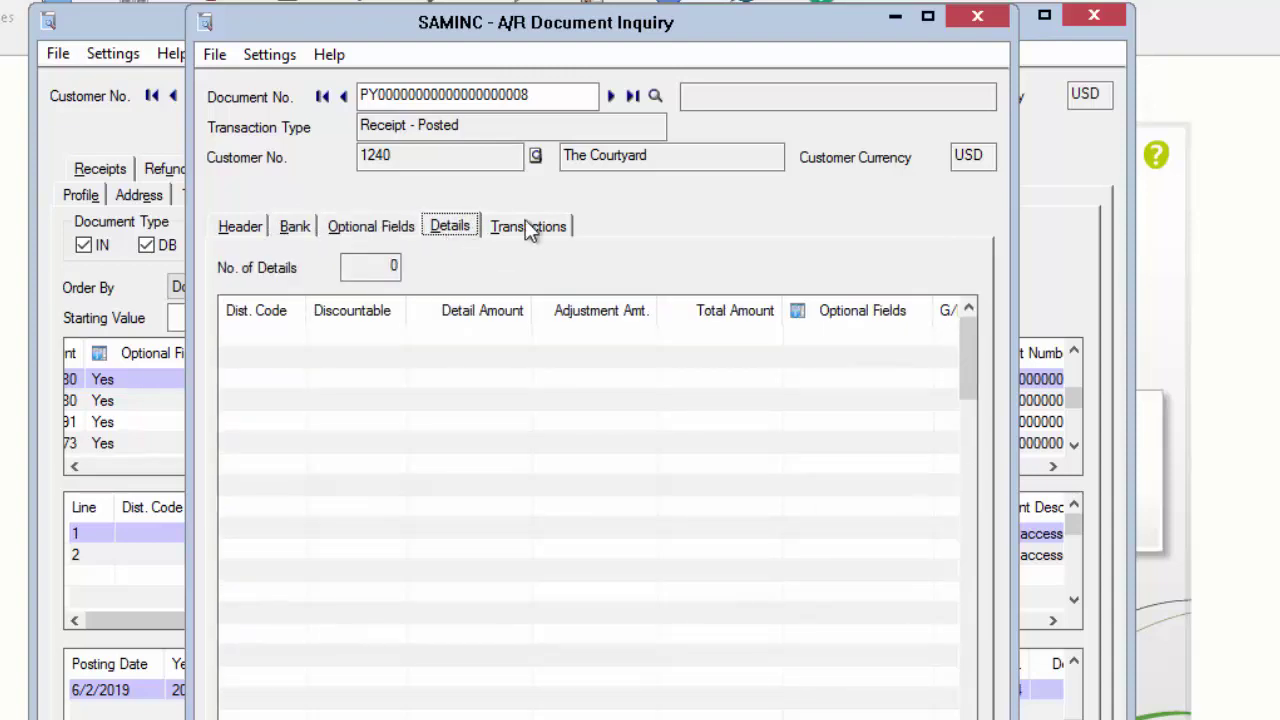
click(527, 226)
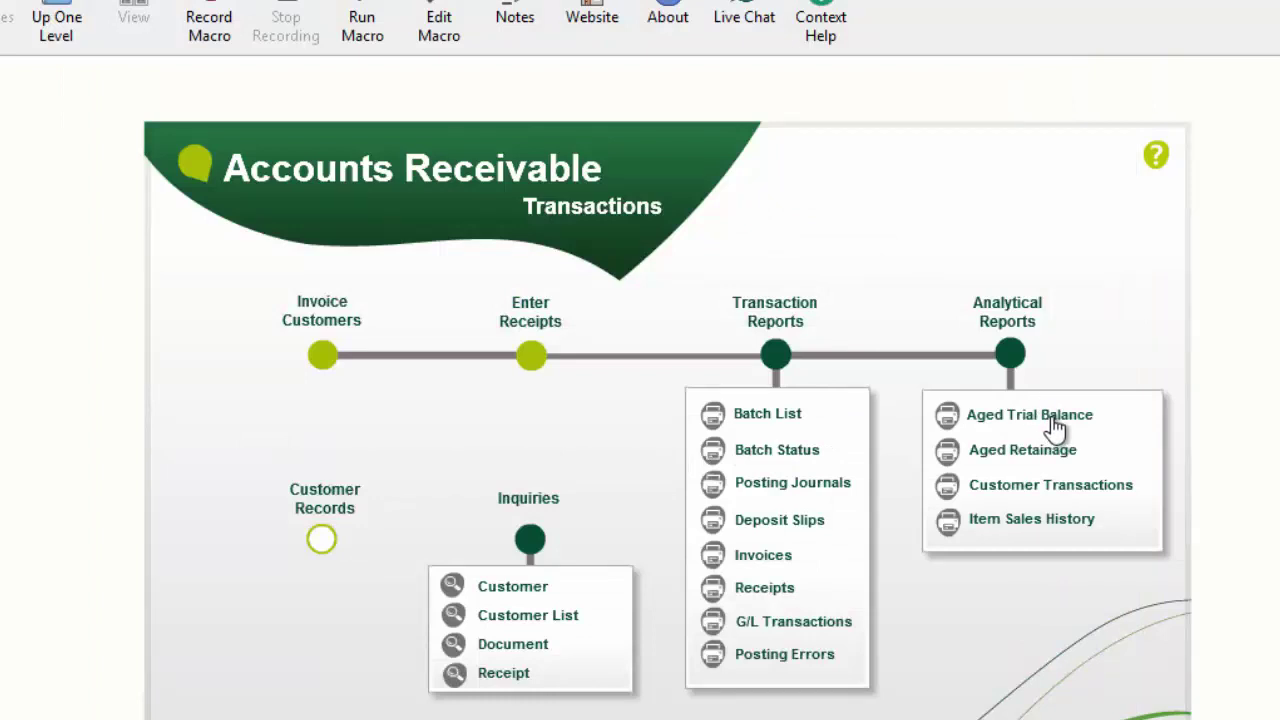
Step: Generate the Aged Trial Balance by Due Date report for all customers with cutoff by document date and amounts in Functional Currency
click(1050, 418)
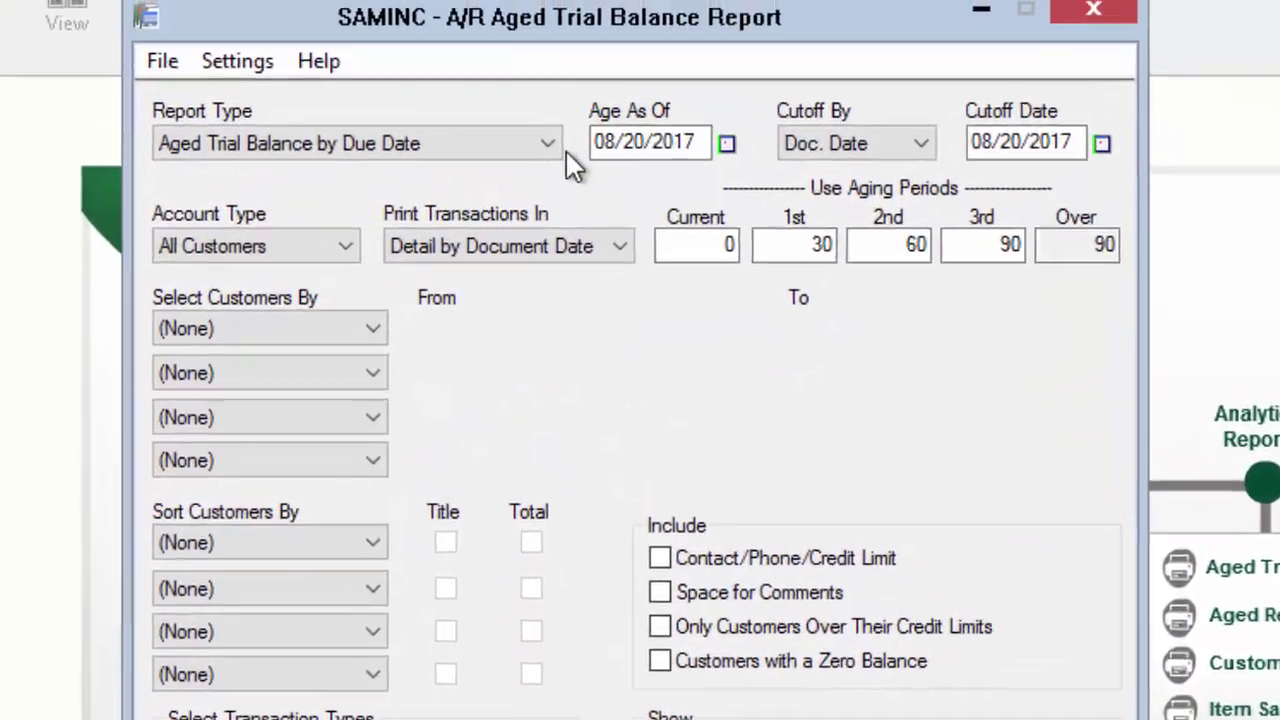
click(846, 143)
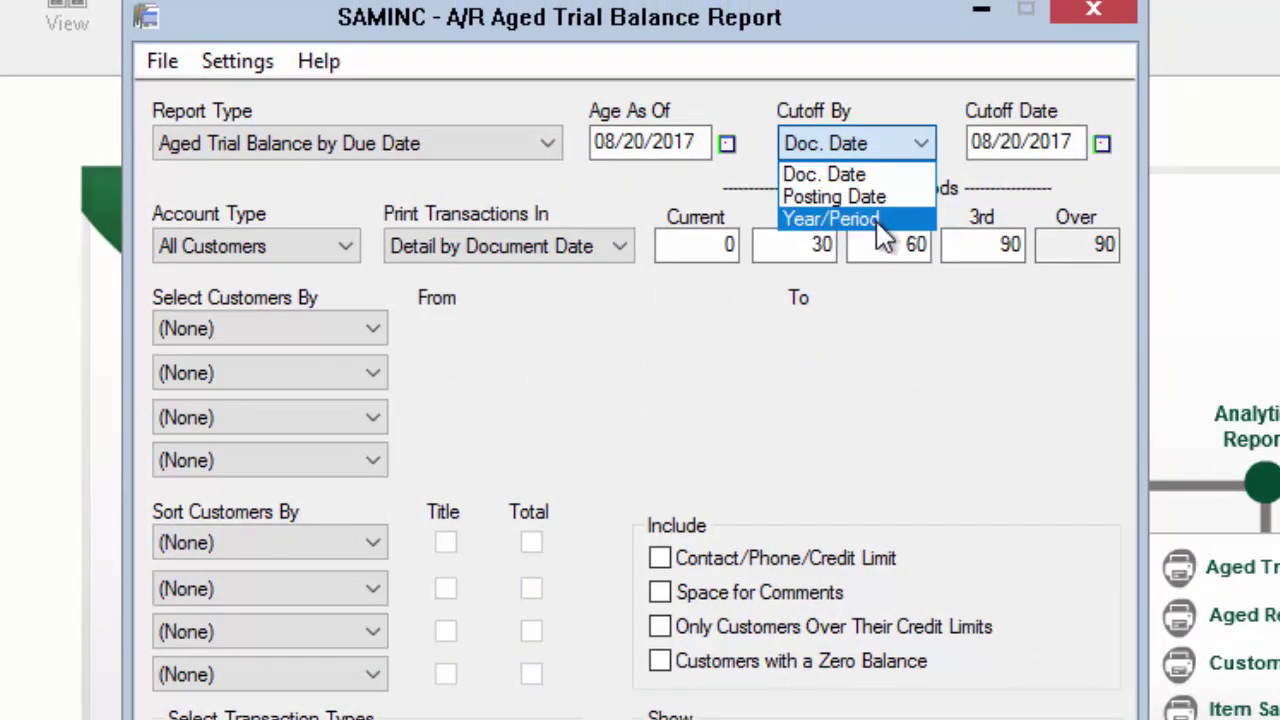
click(643, 208)
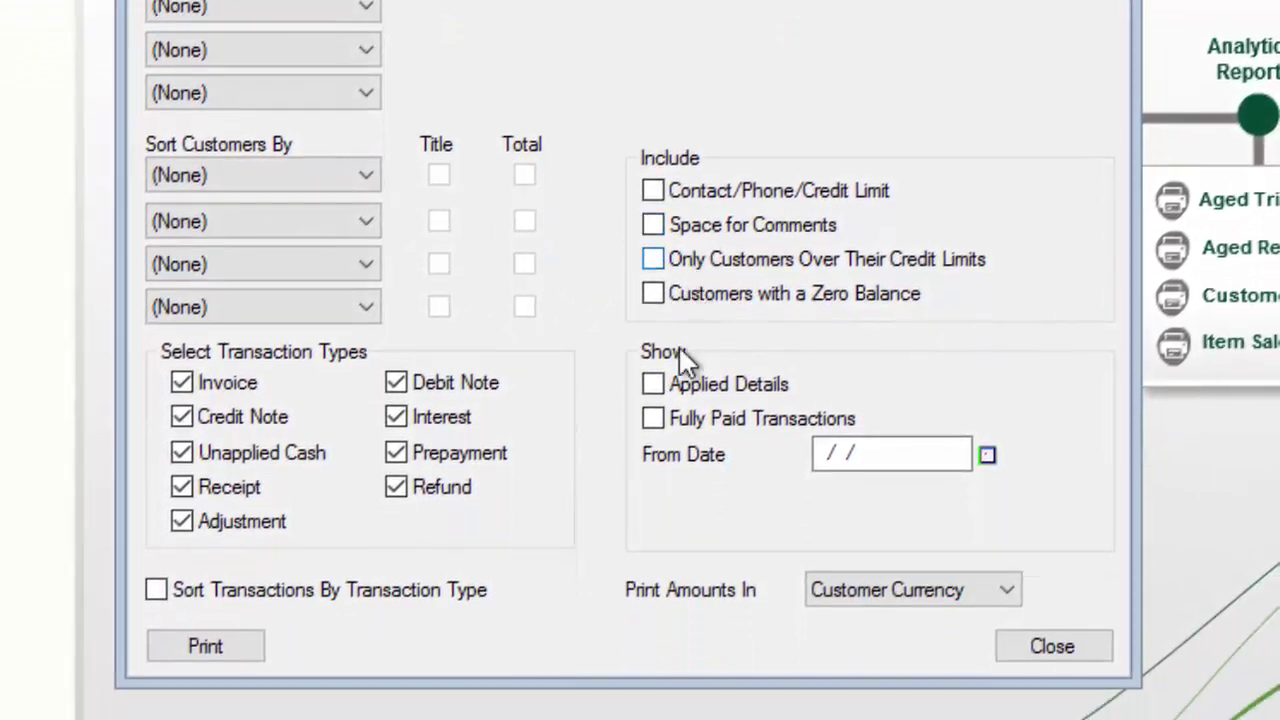
click(887, 592)
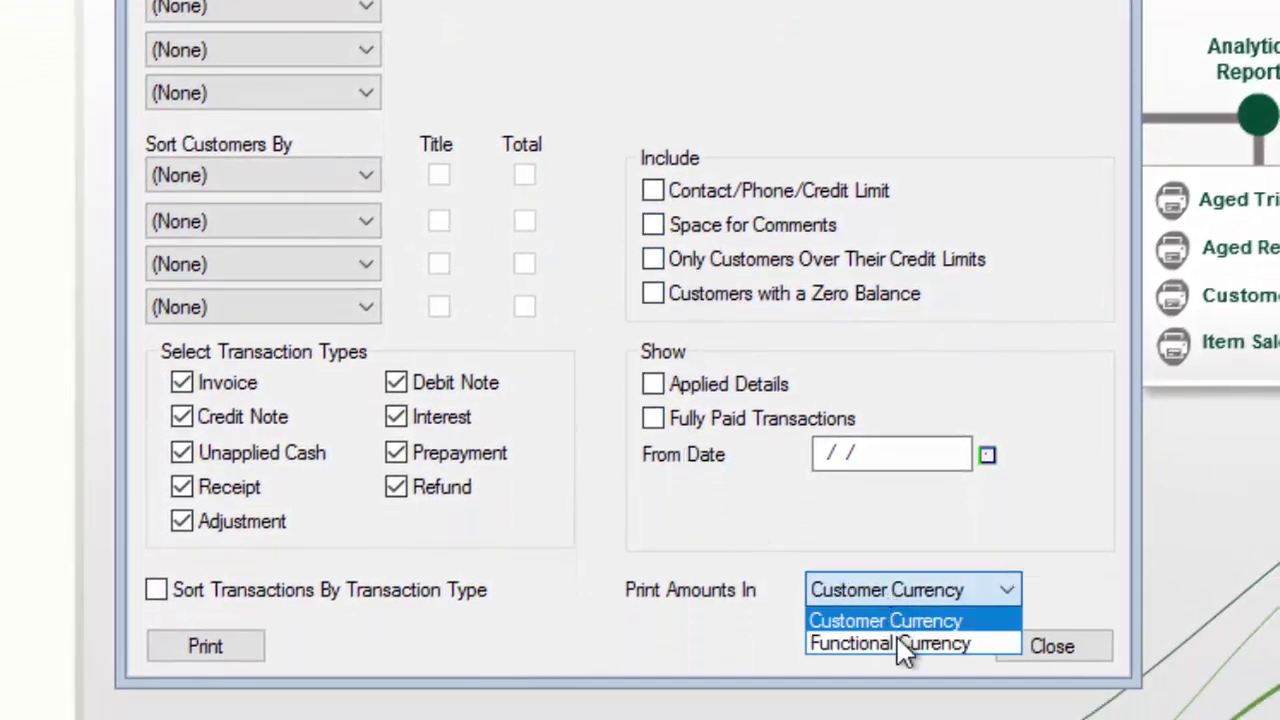
click(898, 643)
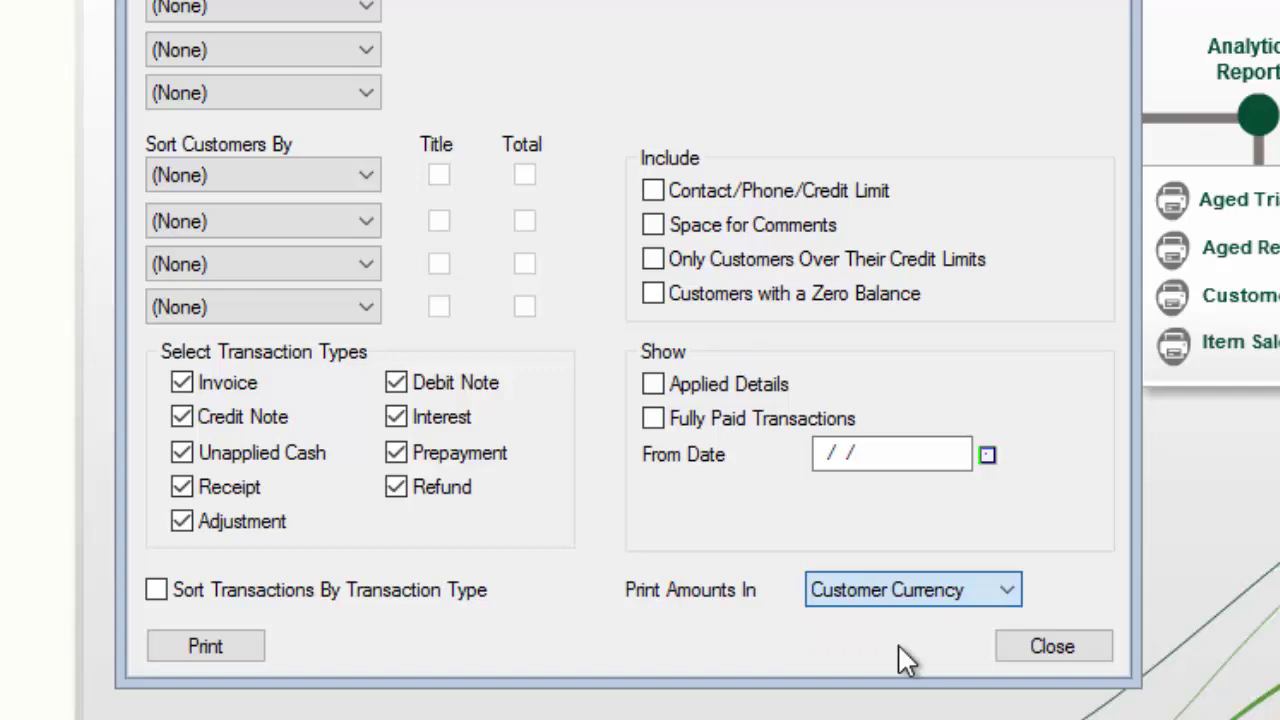
click(222, 648)
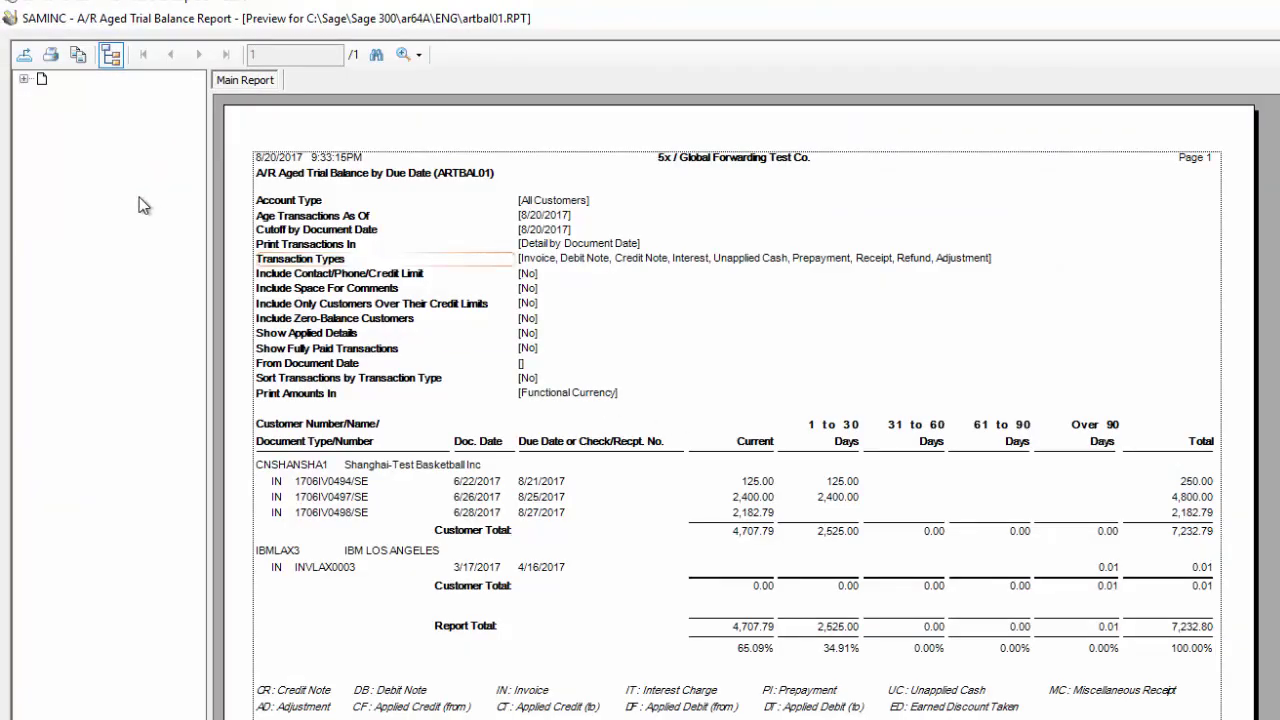
Step: Check which file formats the aged trial balance report can be exported to, and cancel the export
click(24, 54)
click(810, 386)
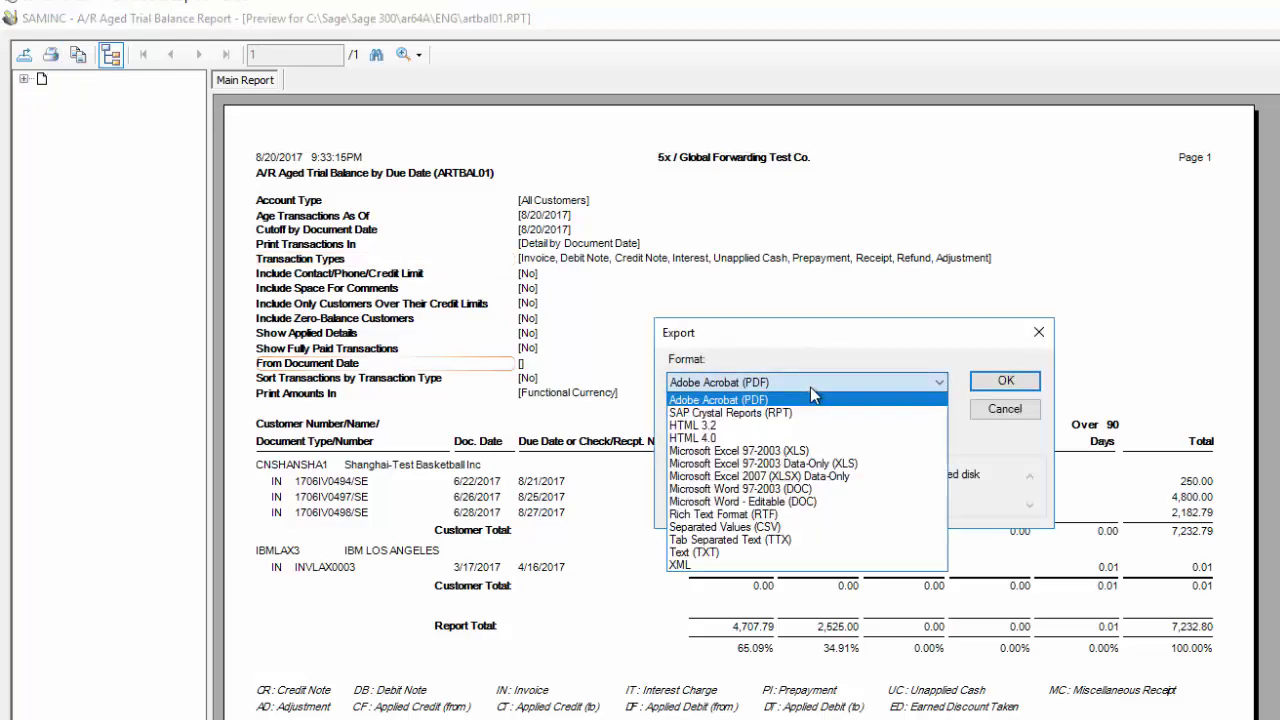
click(1040, 418)
click(1040, 418)
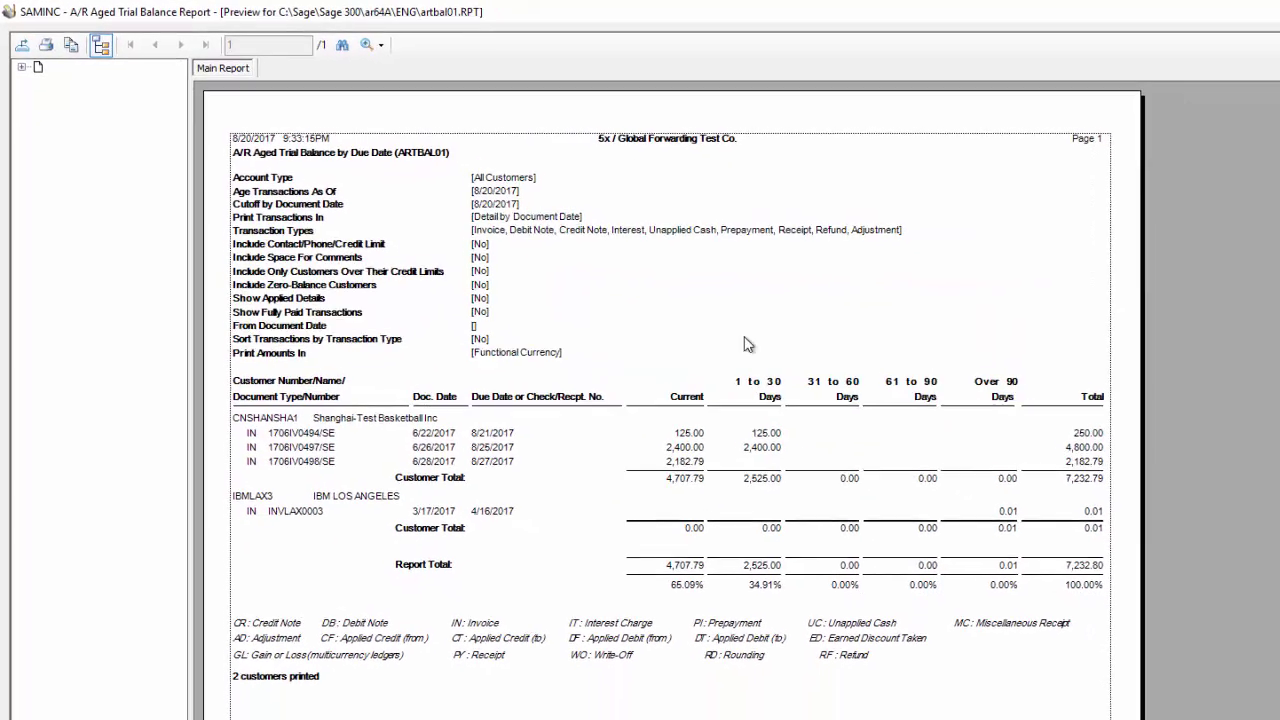
Step: Close the aged trial balance preview and its report settings window
click(9, 9)
click(9, 9)
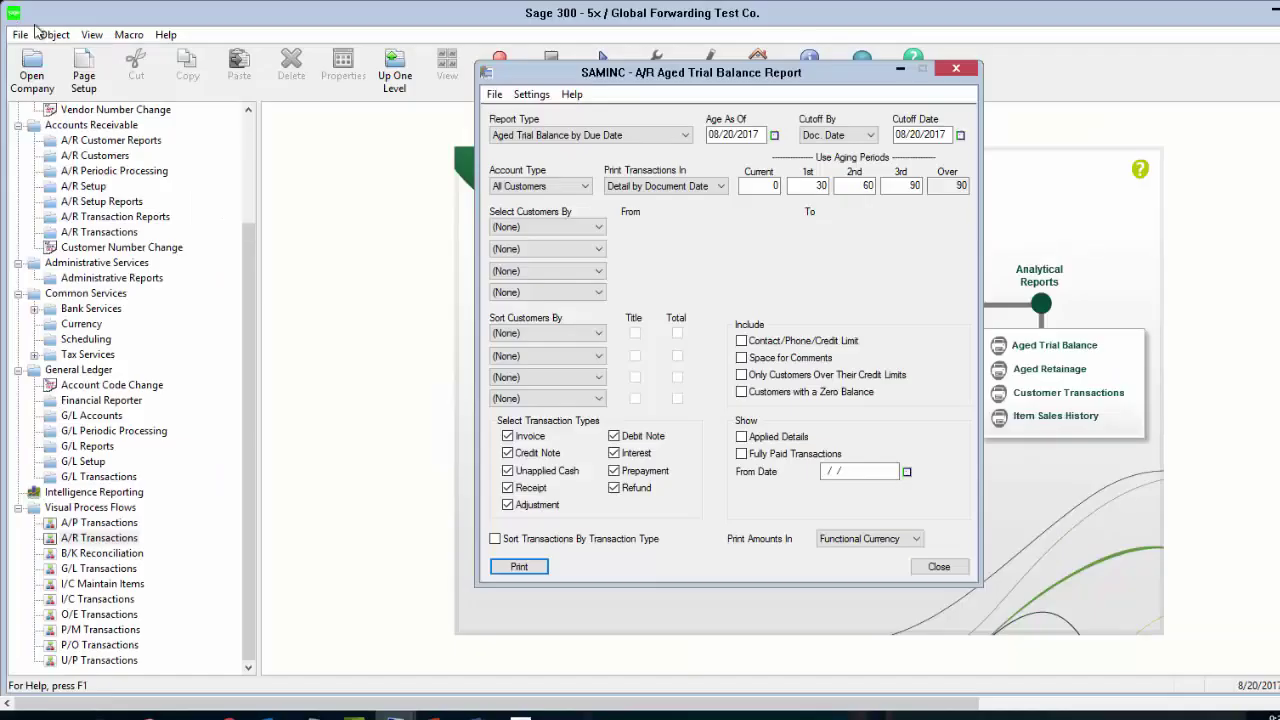
click(935, 569)
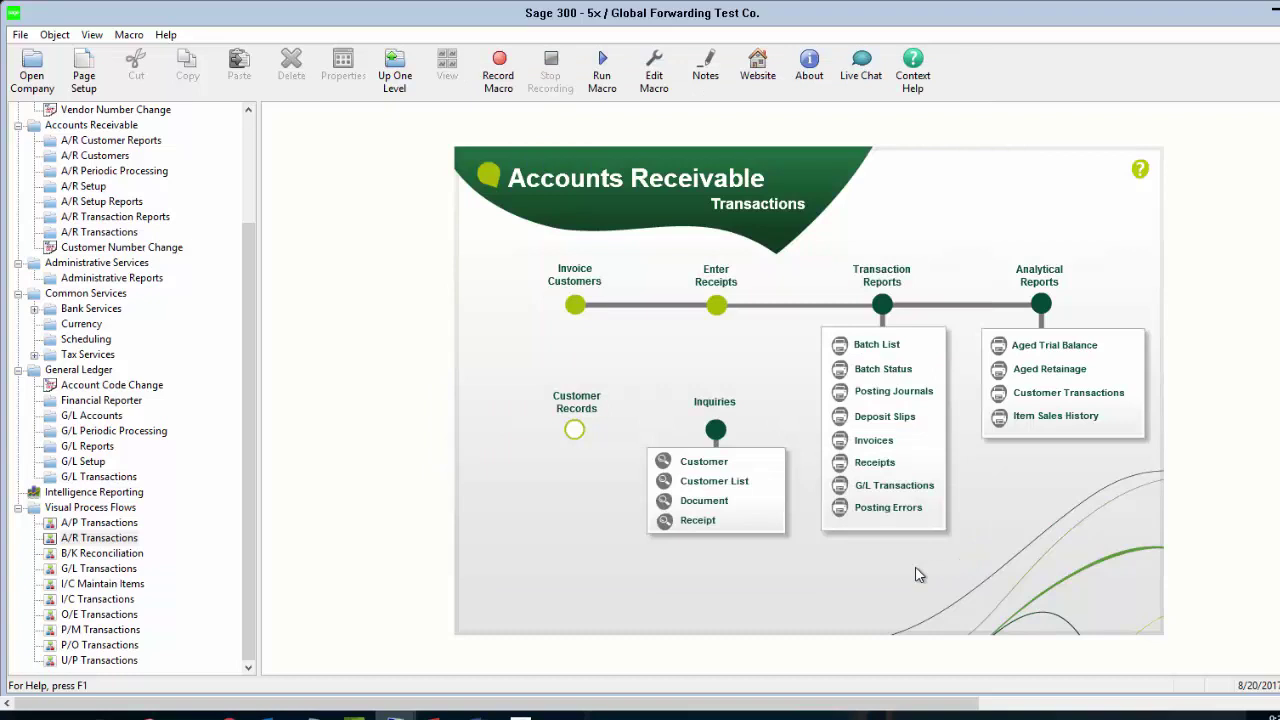
Step: Switch to the A/P Transactions process flow and open the vendor records
click(250, 358)
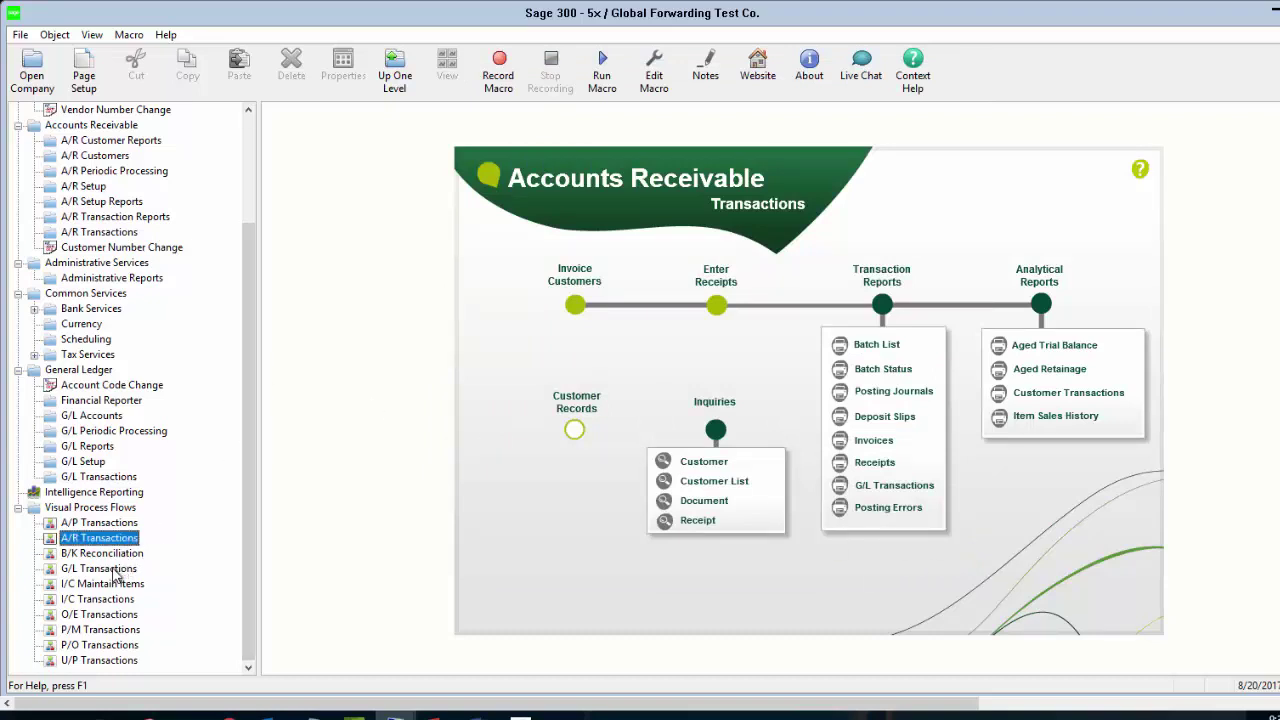
key(Up)
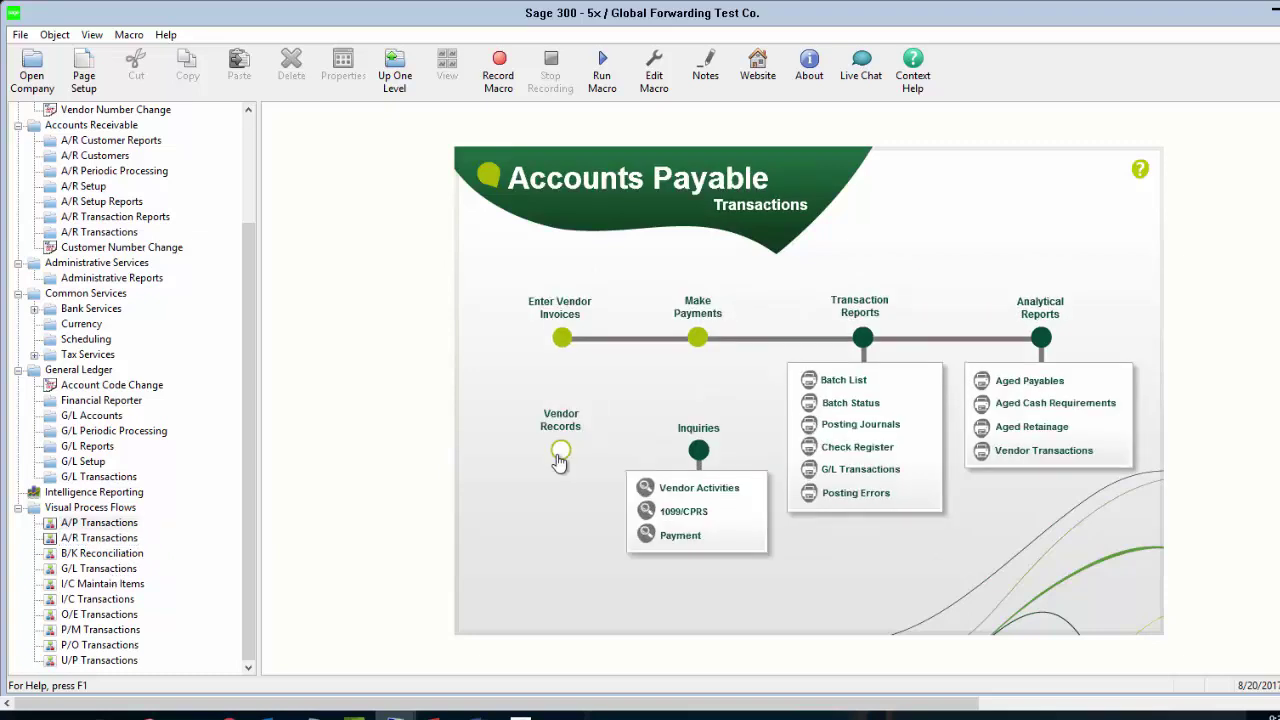
click(560, 455)
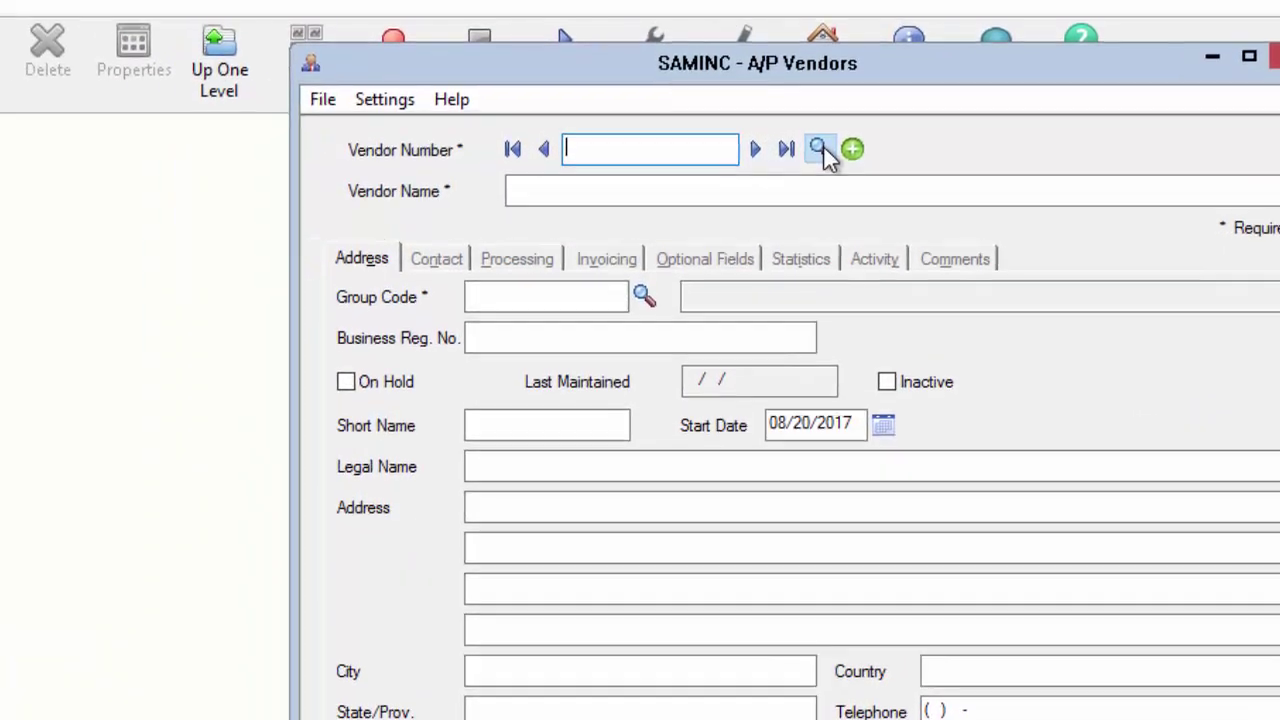
Step: Look through the vendor search criteria and load the record of Grant Office Supplies from the vendor list
click(577, 109)
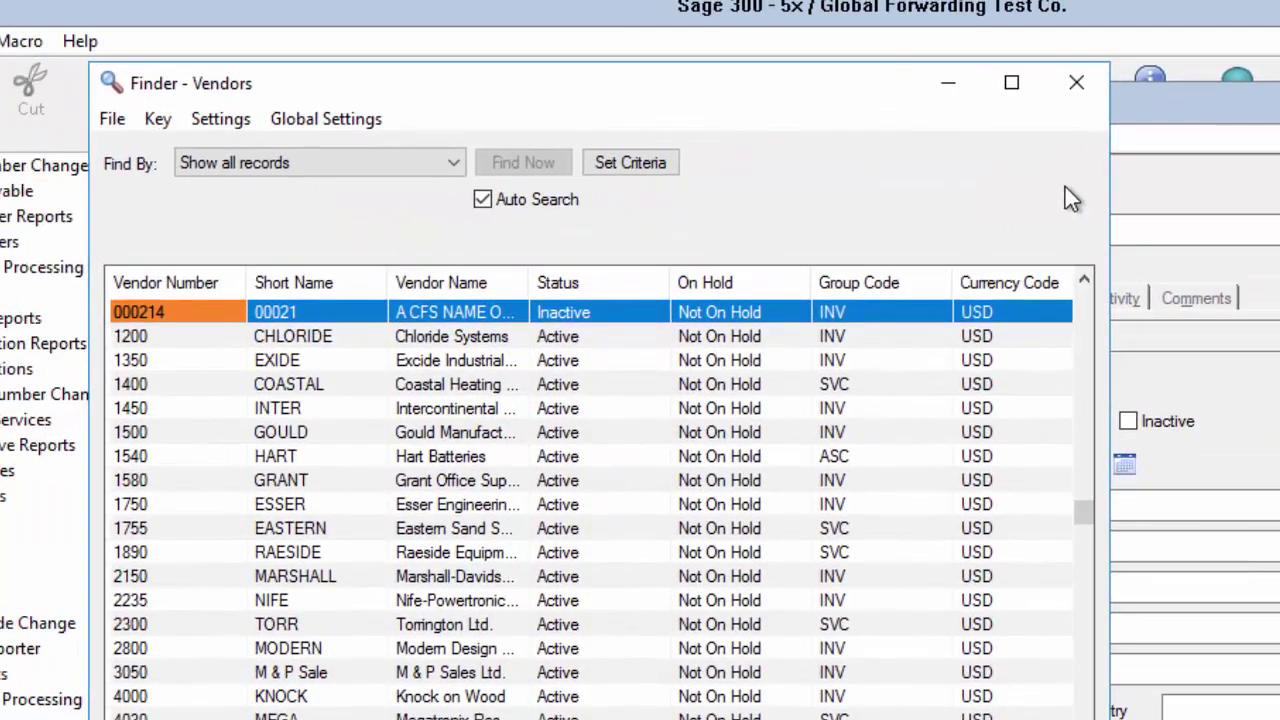
click(403, 166)
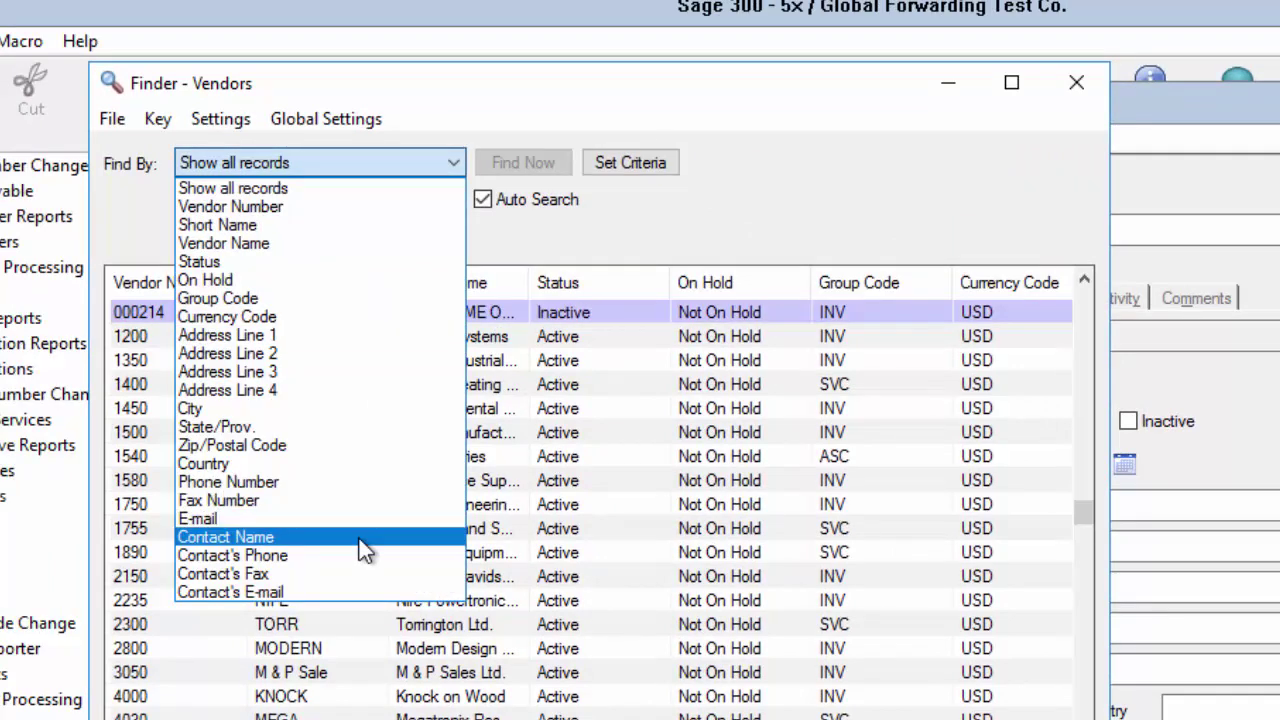
click(613, 421)
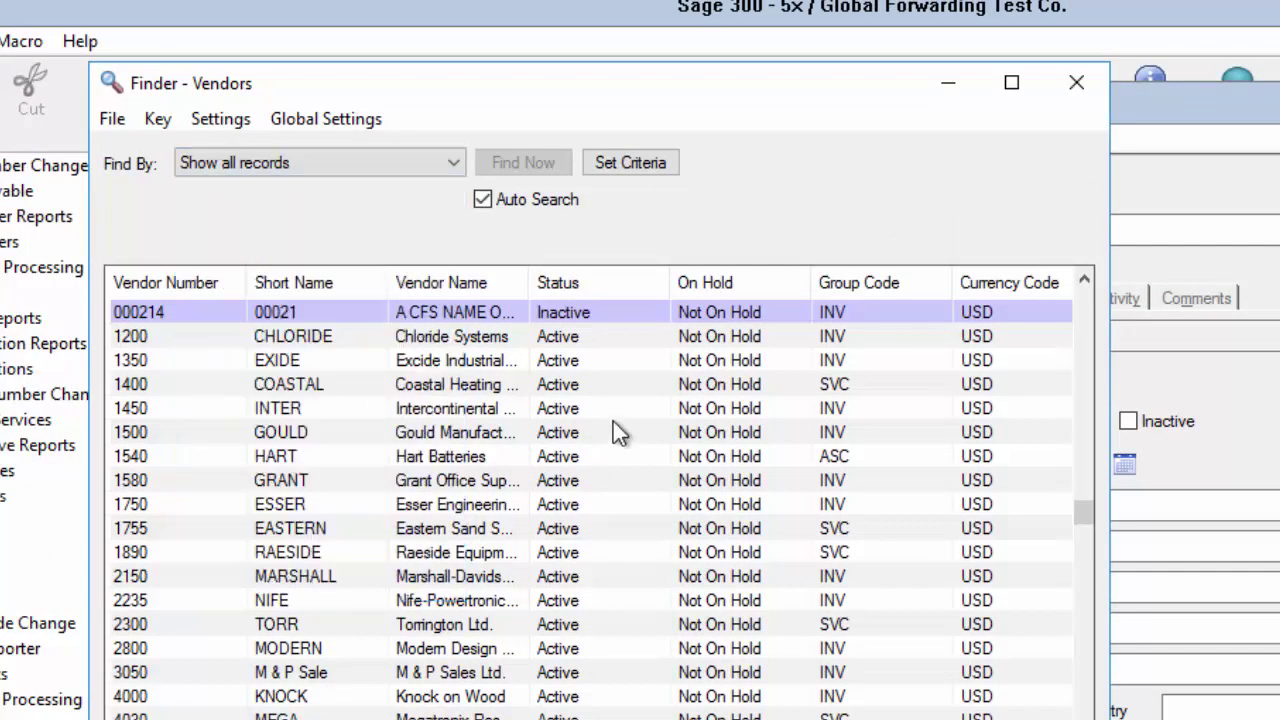
click(440, 480)
double_click(438, 476)
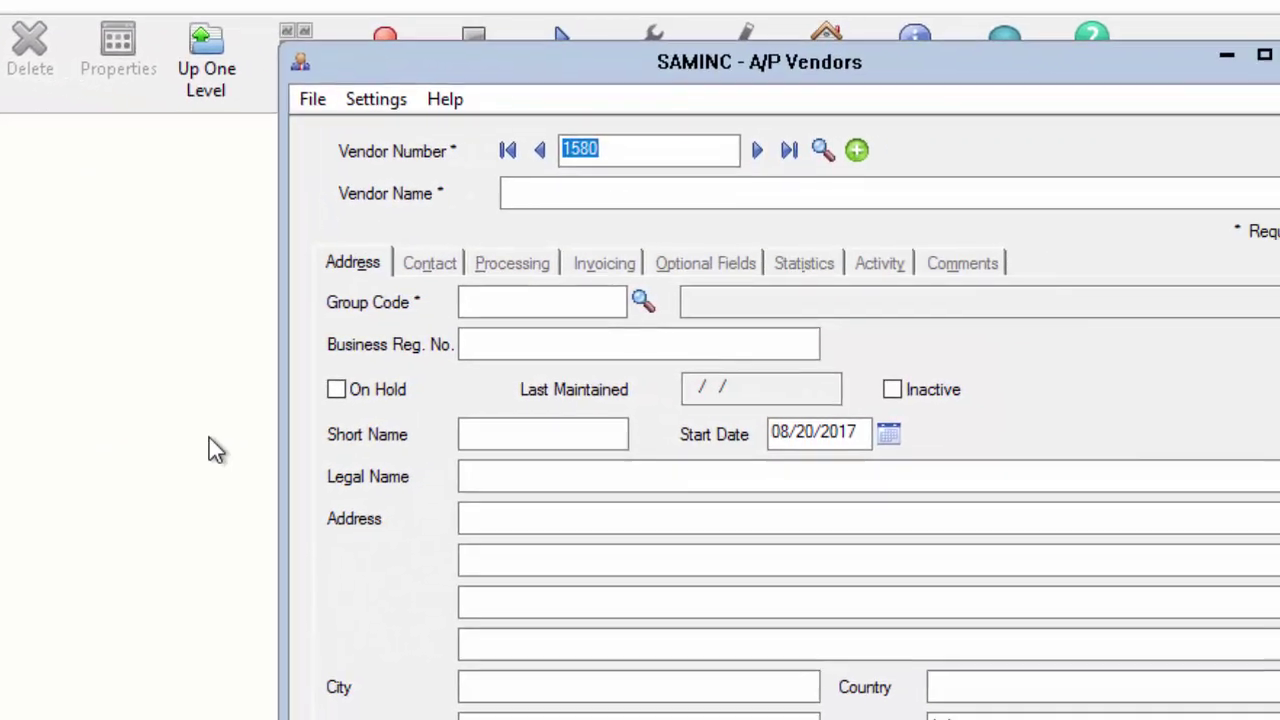
key(Tab)
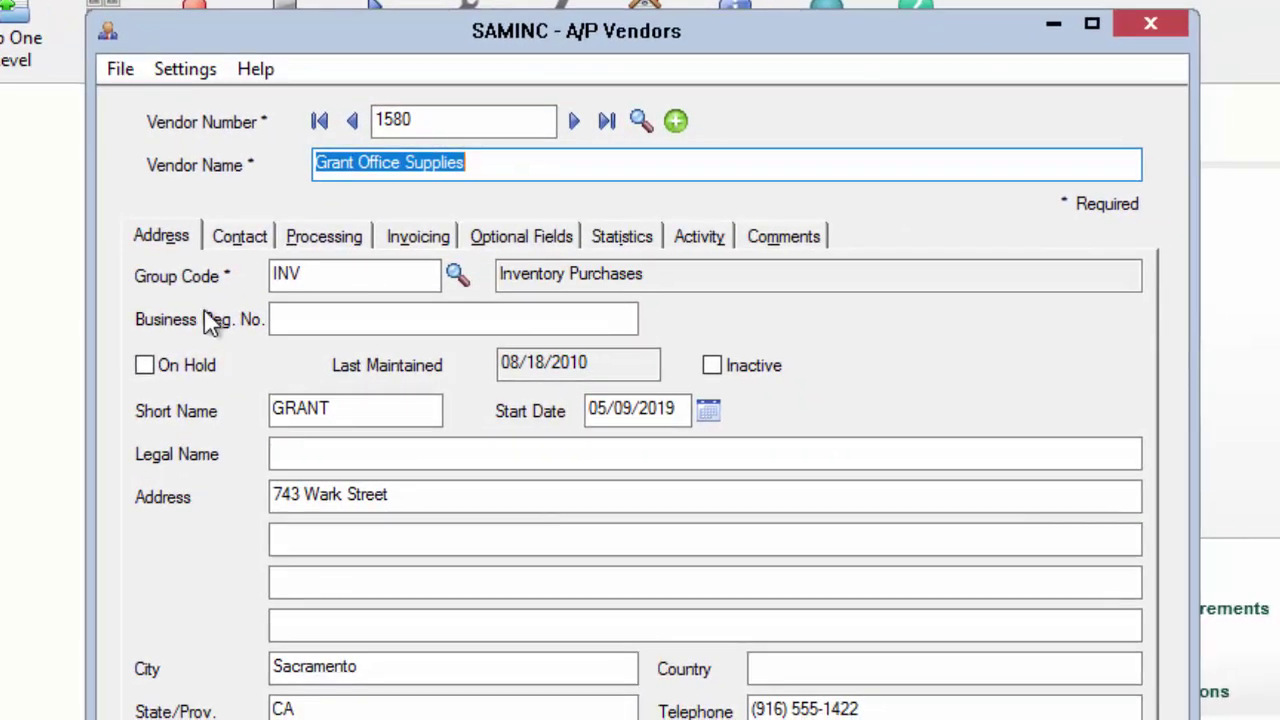
Step: Examine the vendor's contact, processing, invoicing, optional field, statistics, activity and comment information, and close the vendor record
click(234, 238)
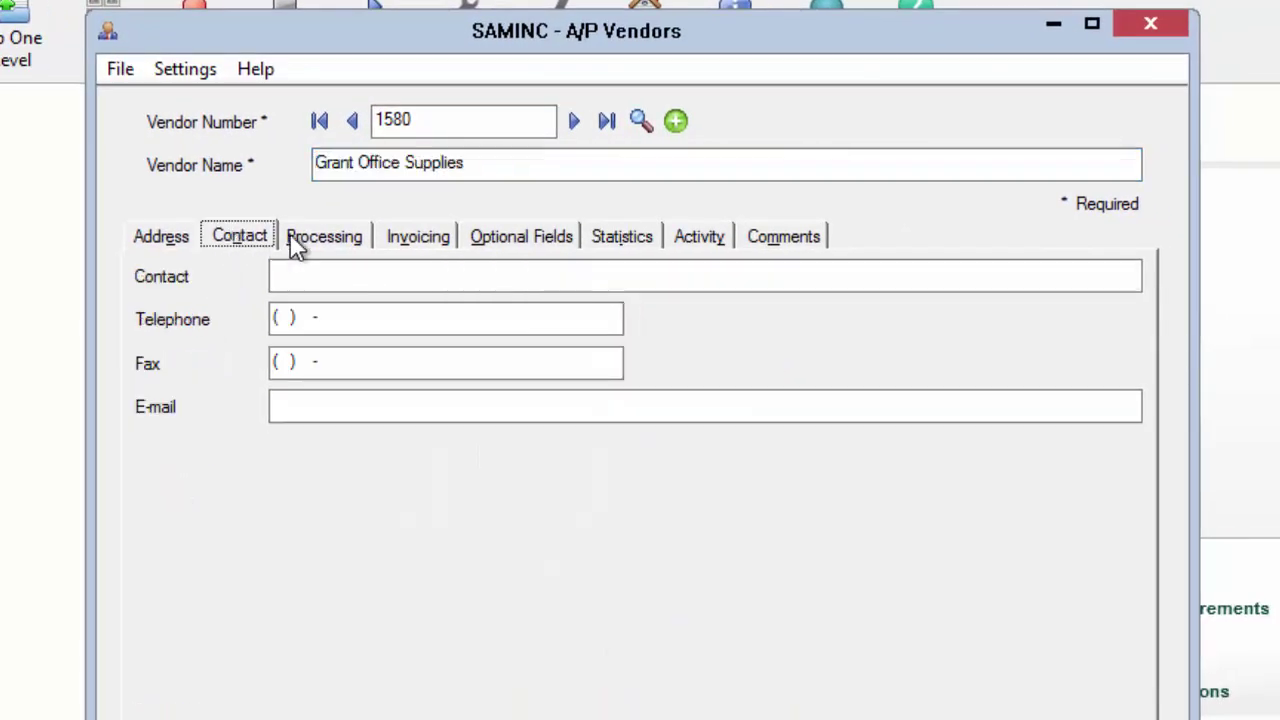
click(348, 236)
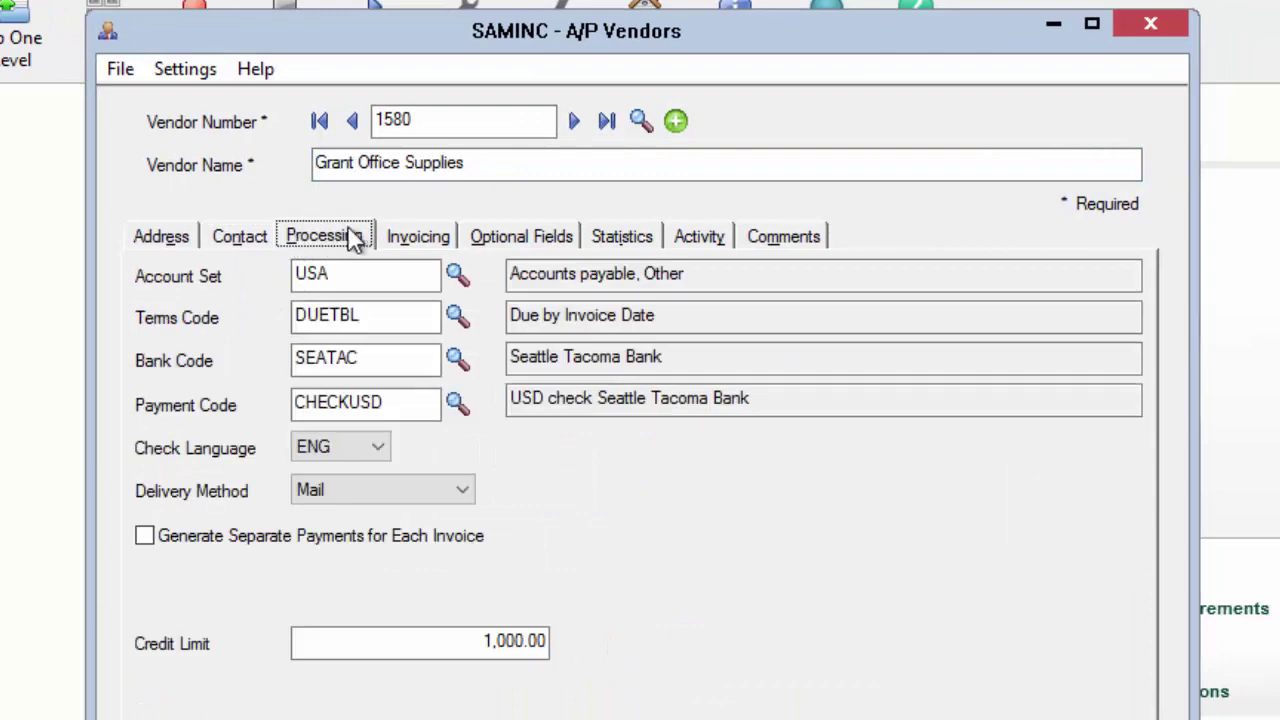
click(415, 236)
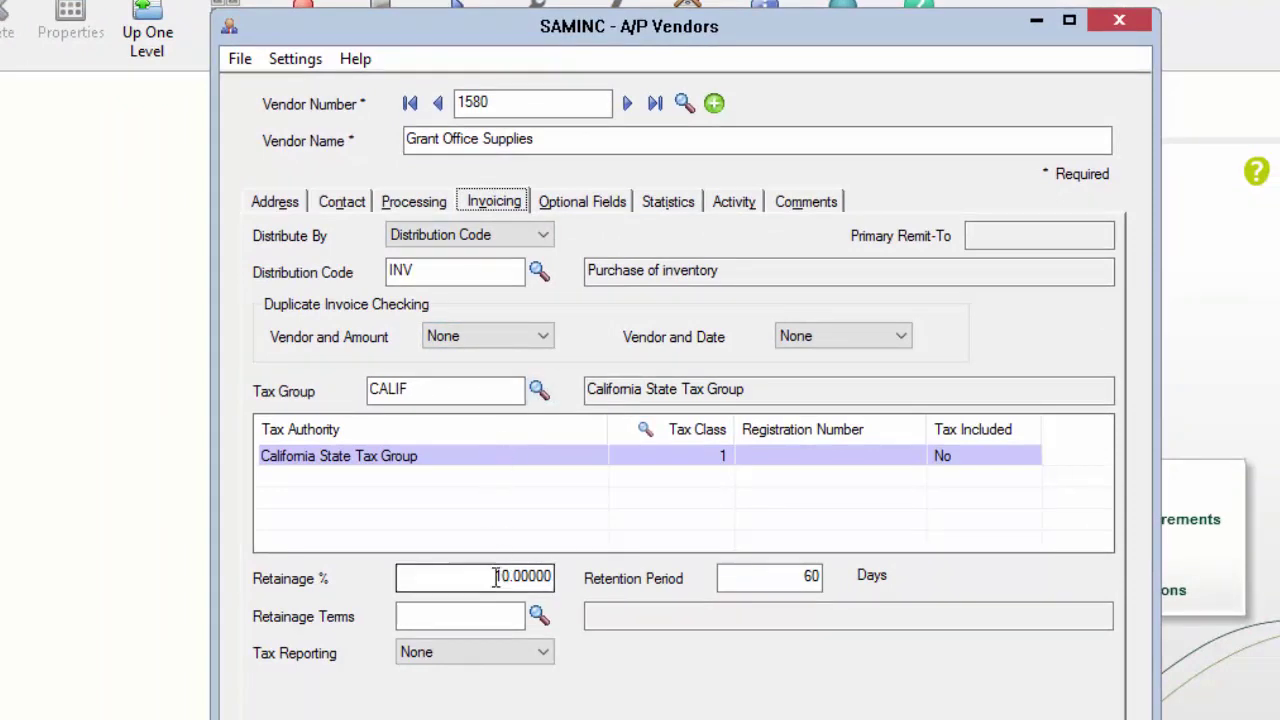
click(578, 210)
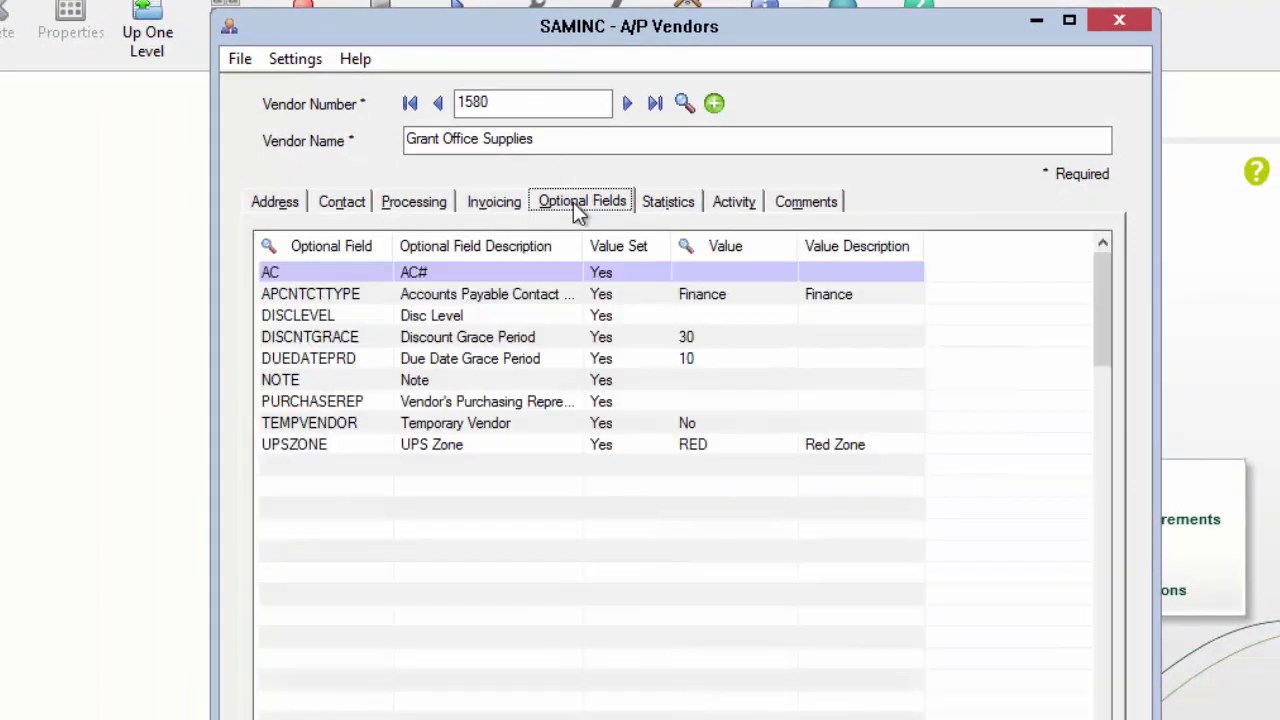
click(659, 203)
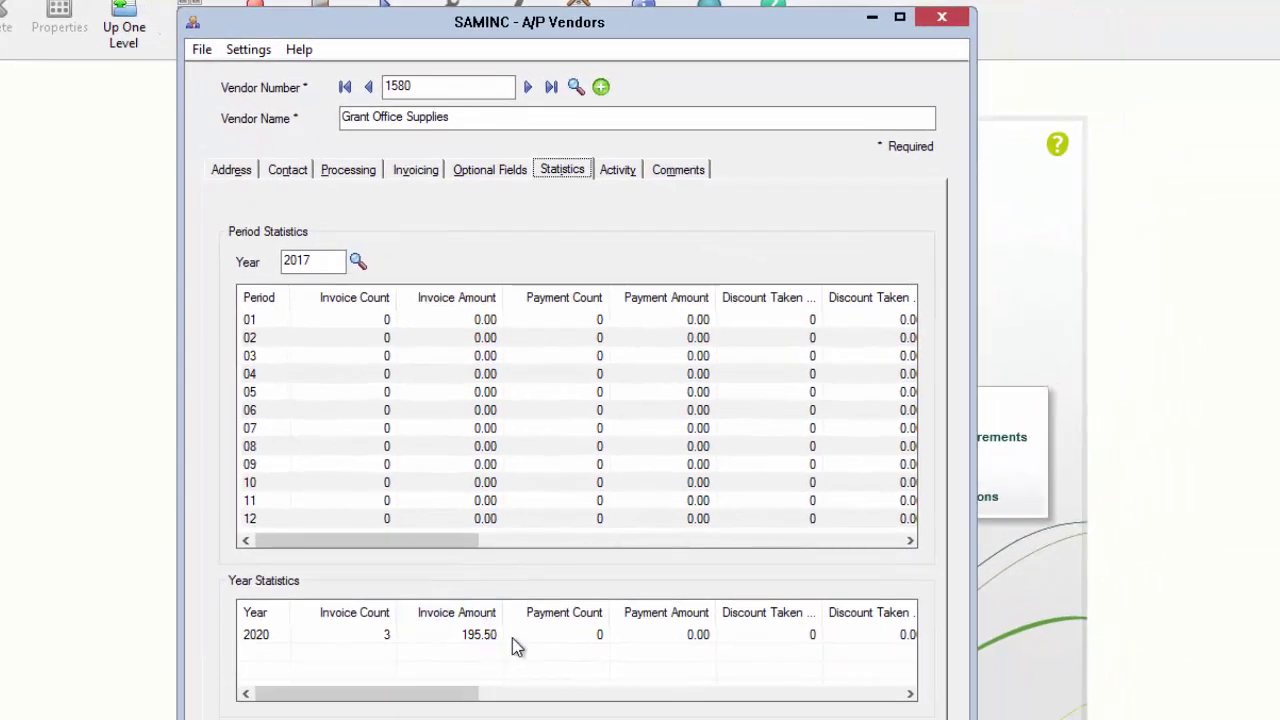
click(612, 172)
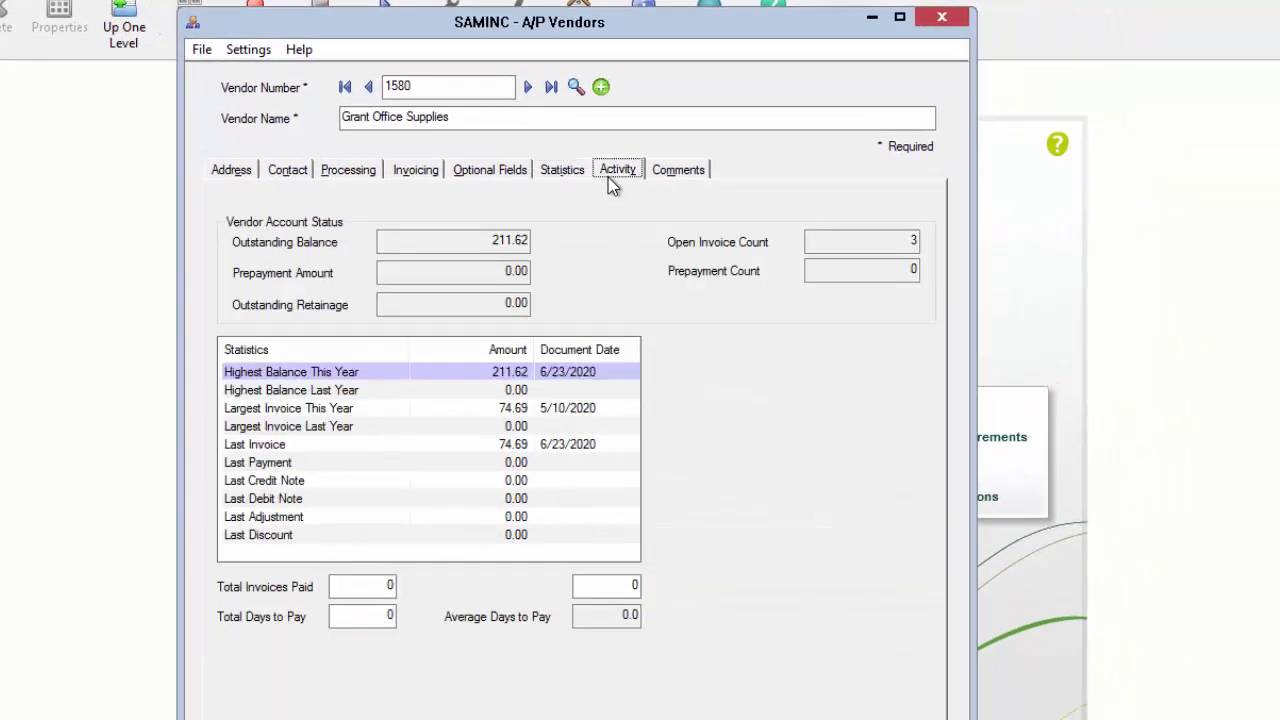
click(671, 172)
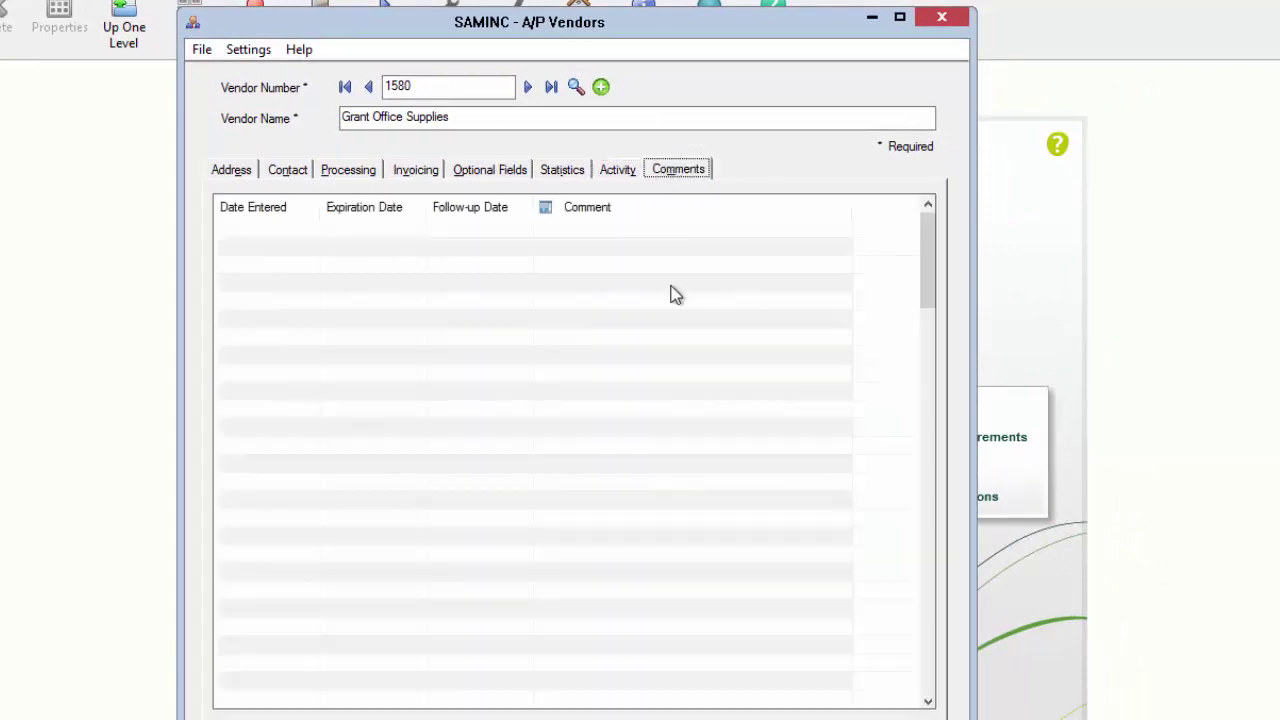
key(alt+F4)
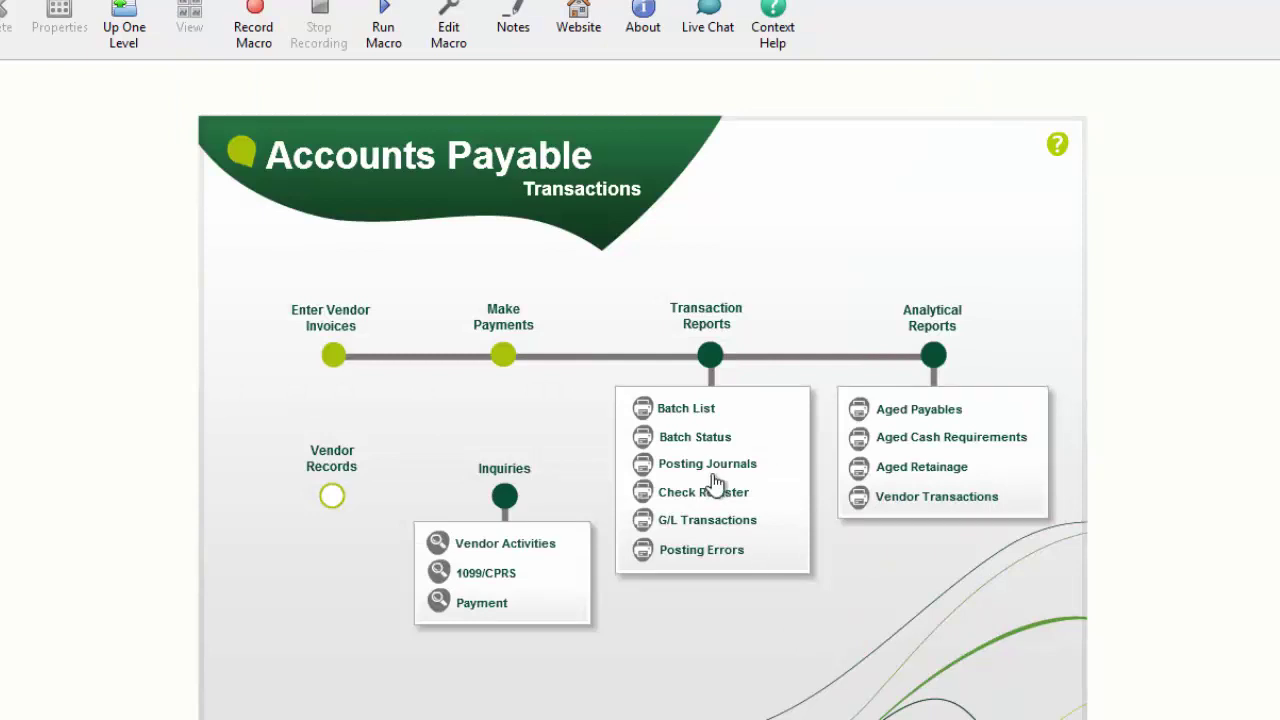
Step: View the A/P payment entry form for making payments and close it
click(503, 356)
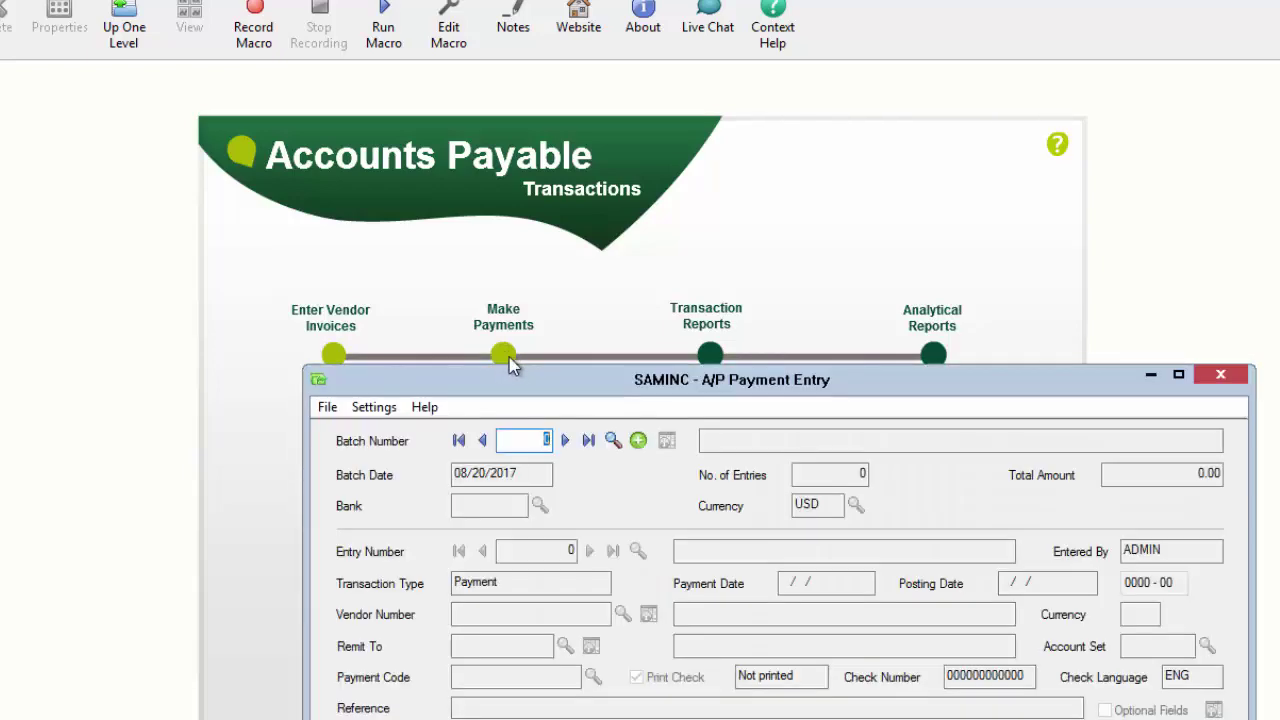
drag(461, 172, 343, 44)
key(alt+F4)
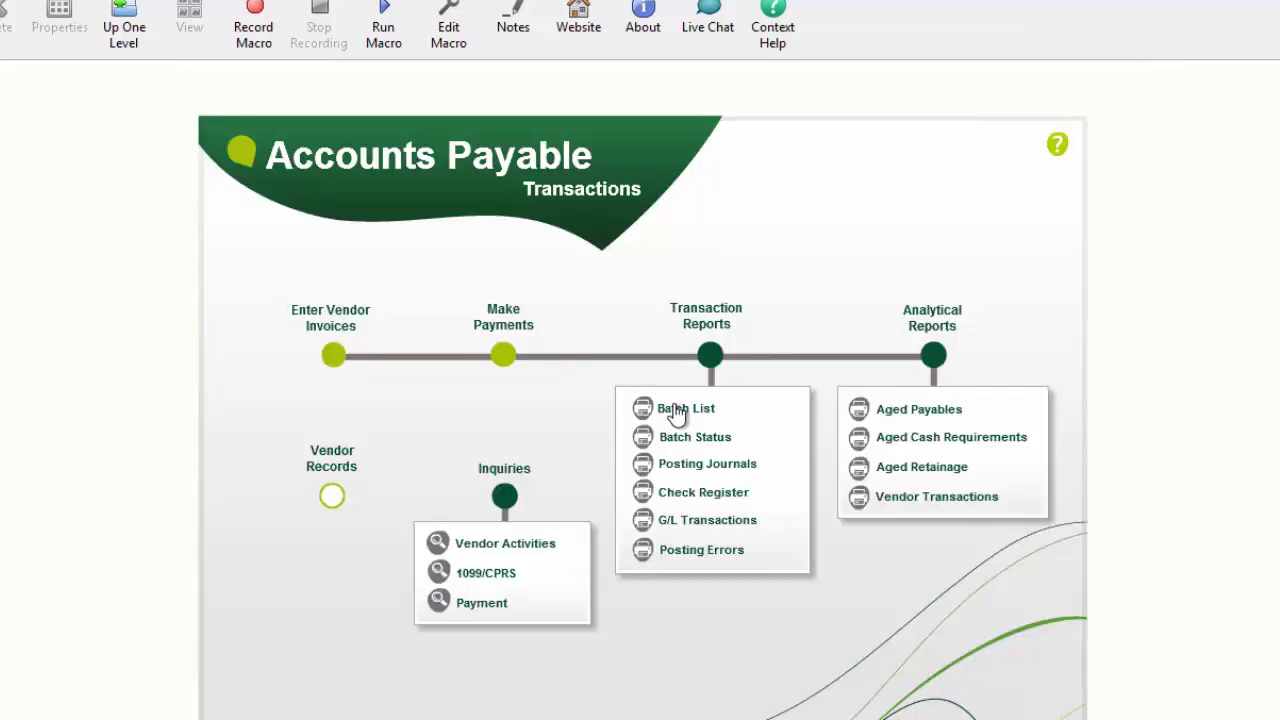
Step: Print the A/P G/L Transactions Report in detail for payment posting sequences 1 to 17, sorted by account number in functional currency
click(679, 532)
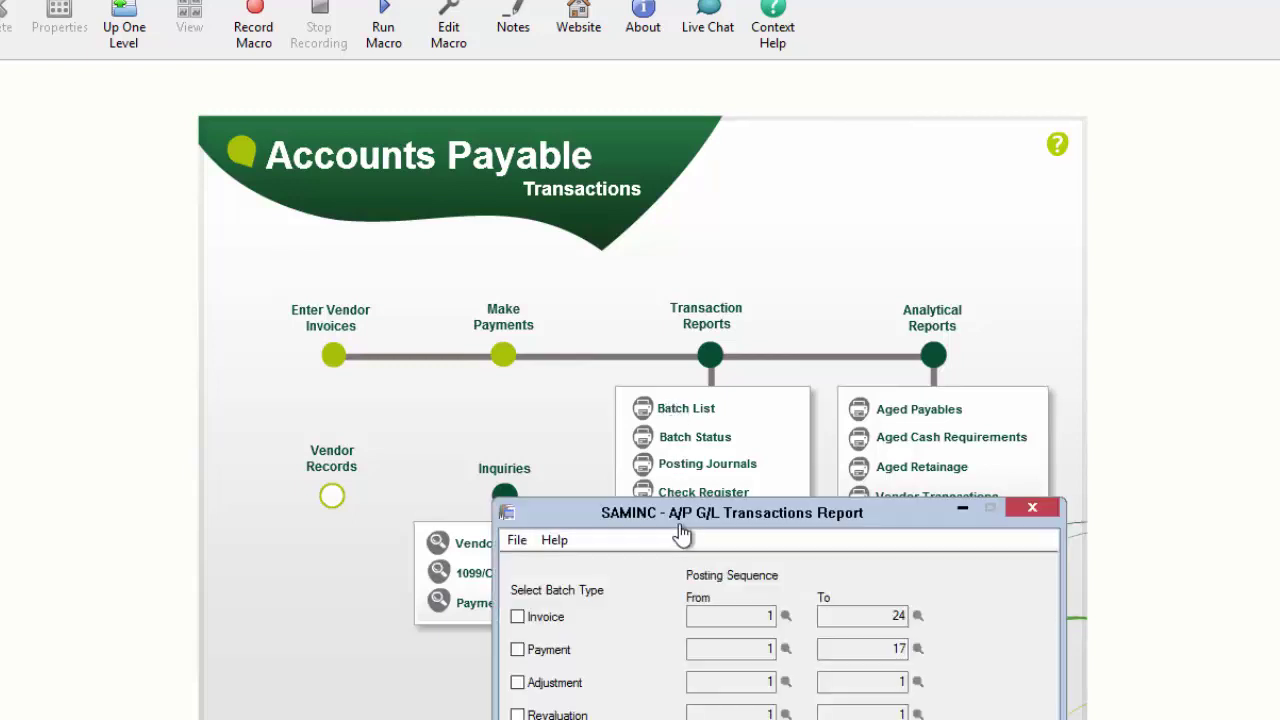
drag(677, 513, 392, 91)
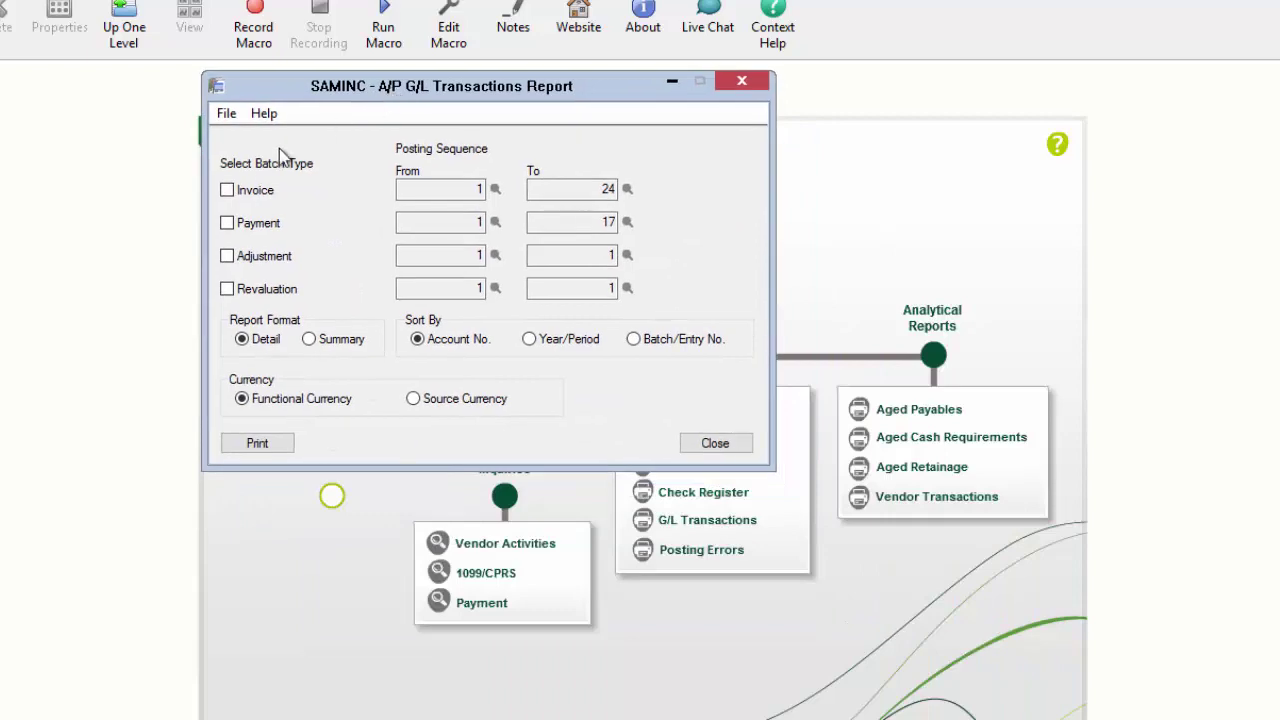
click(228, 223)
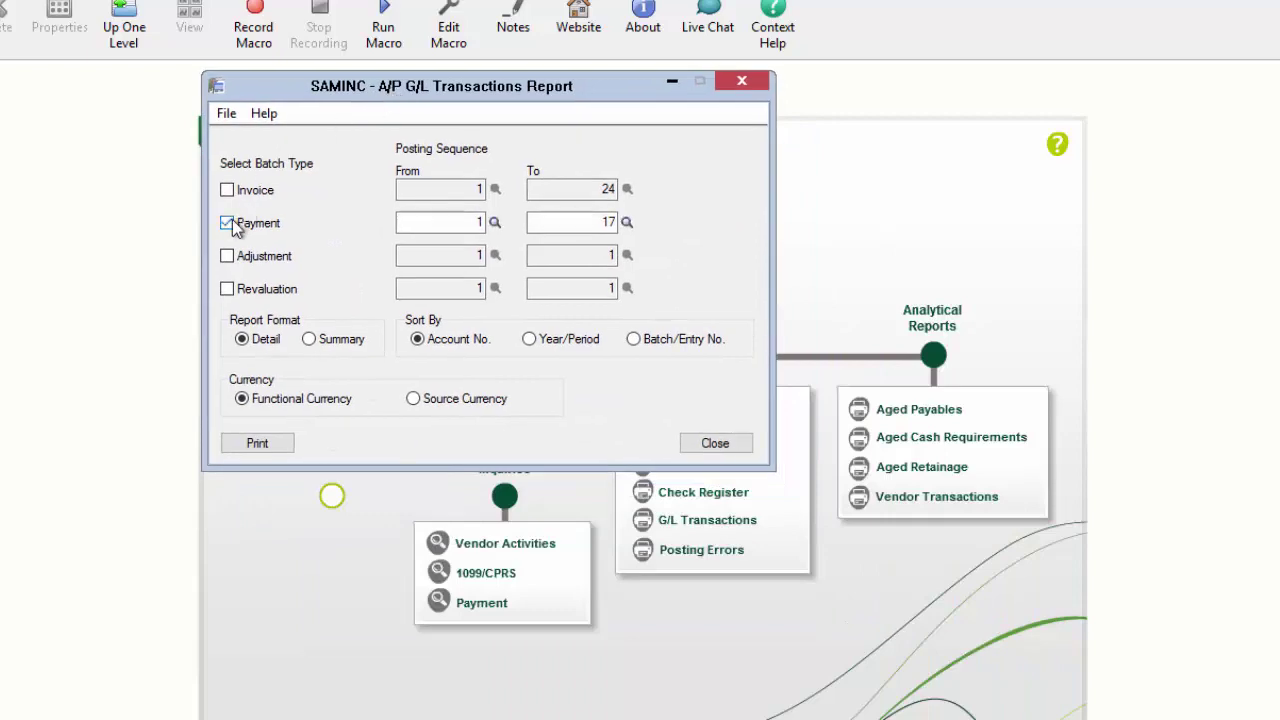
click(609, 222)
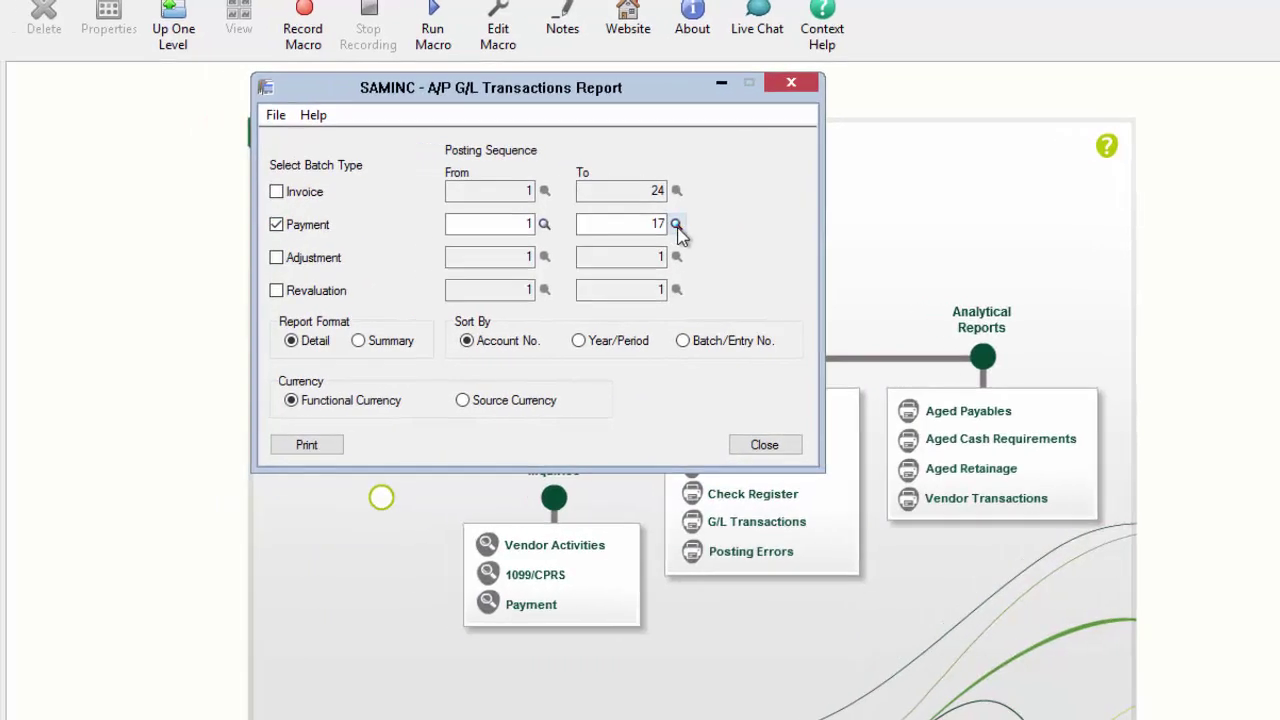
click(627, 222)
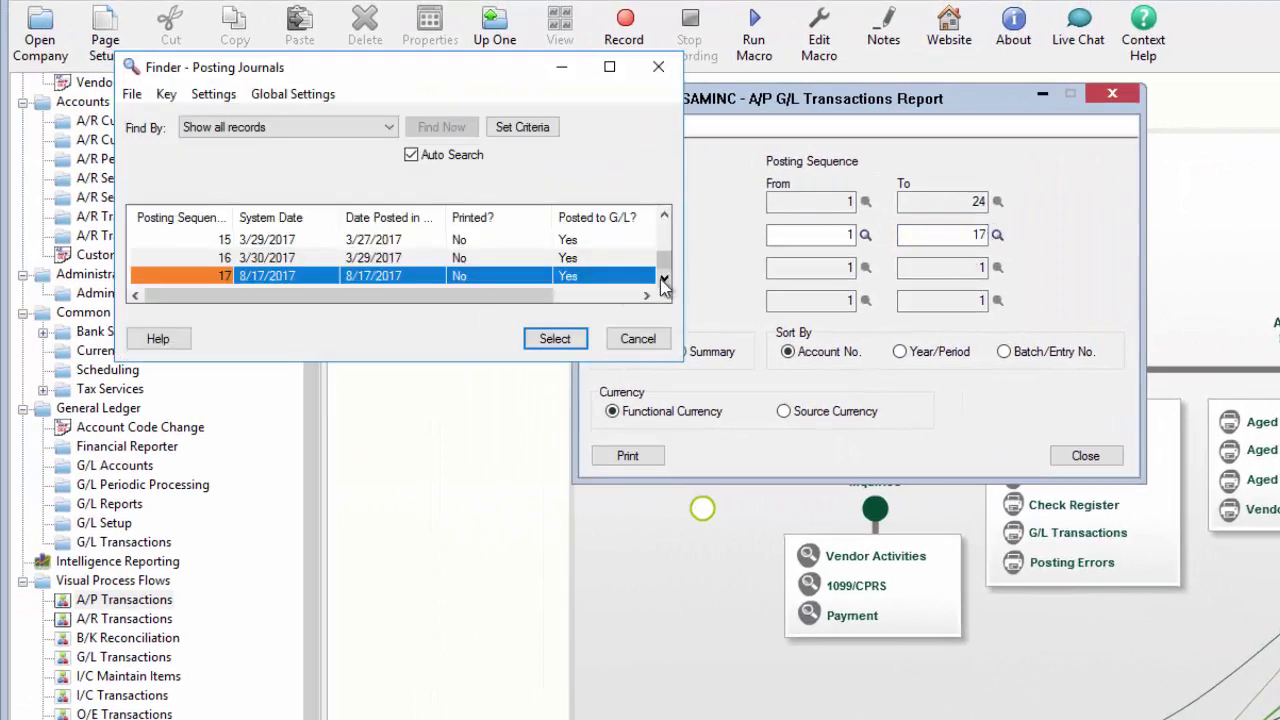
click(563, 338)
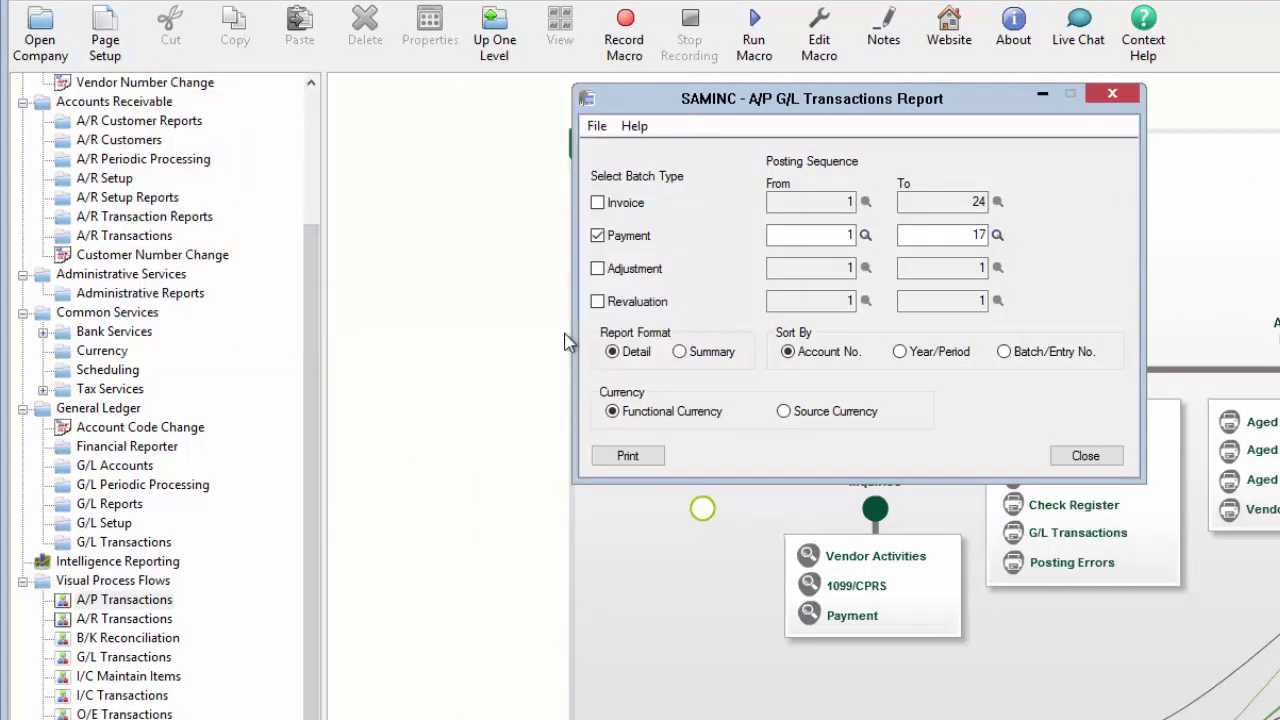
click(640, 463)
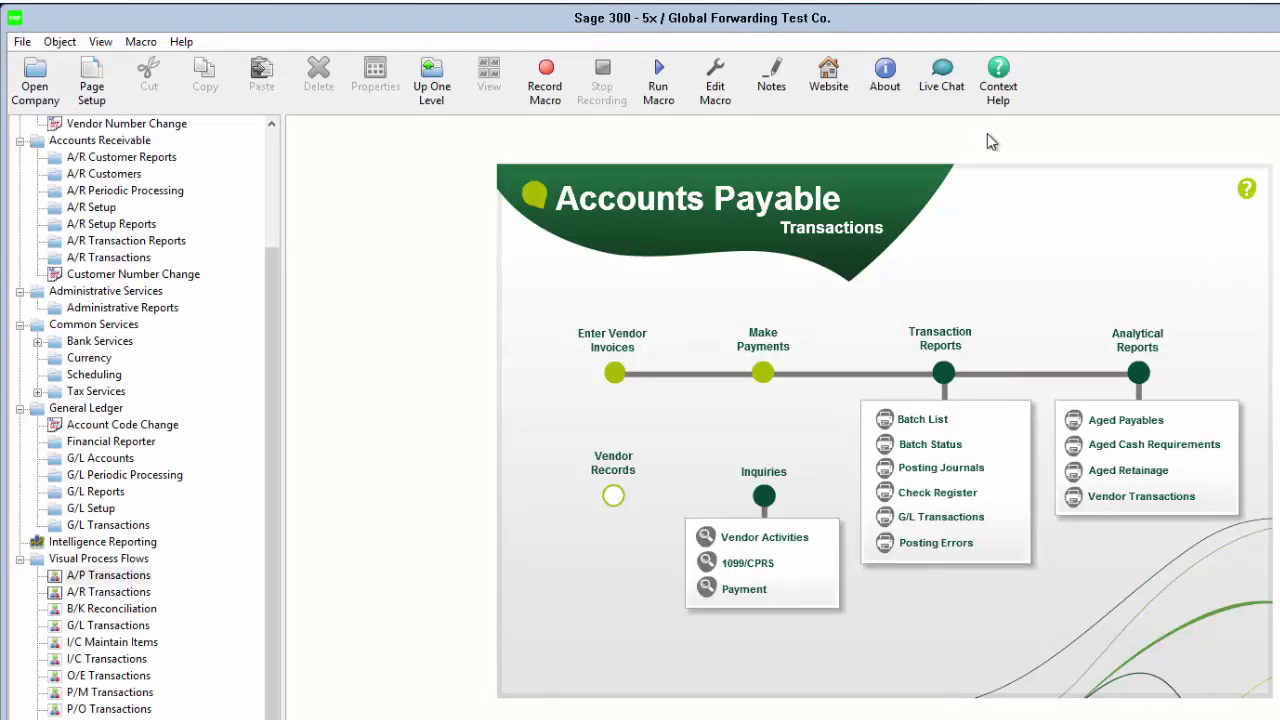
Step: View the A/P Aged Retainage Report settings and close them
click(1157, 471)
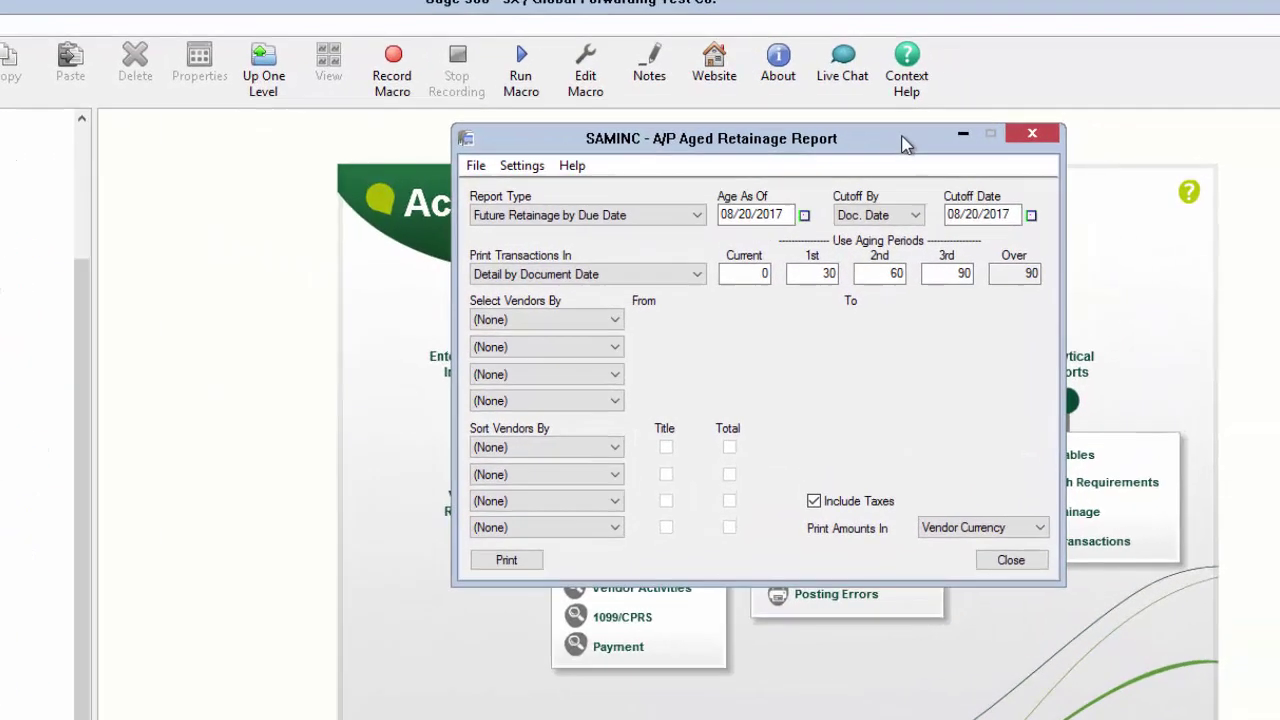
key(Escape)
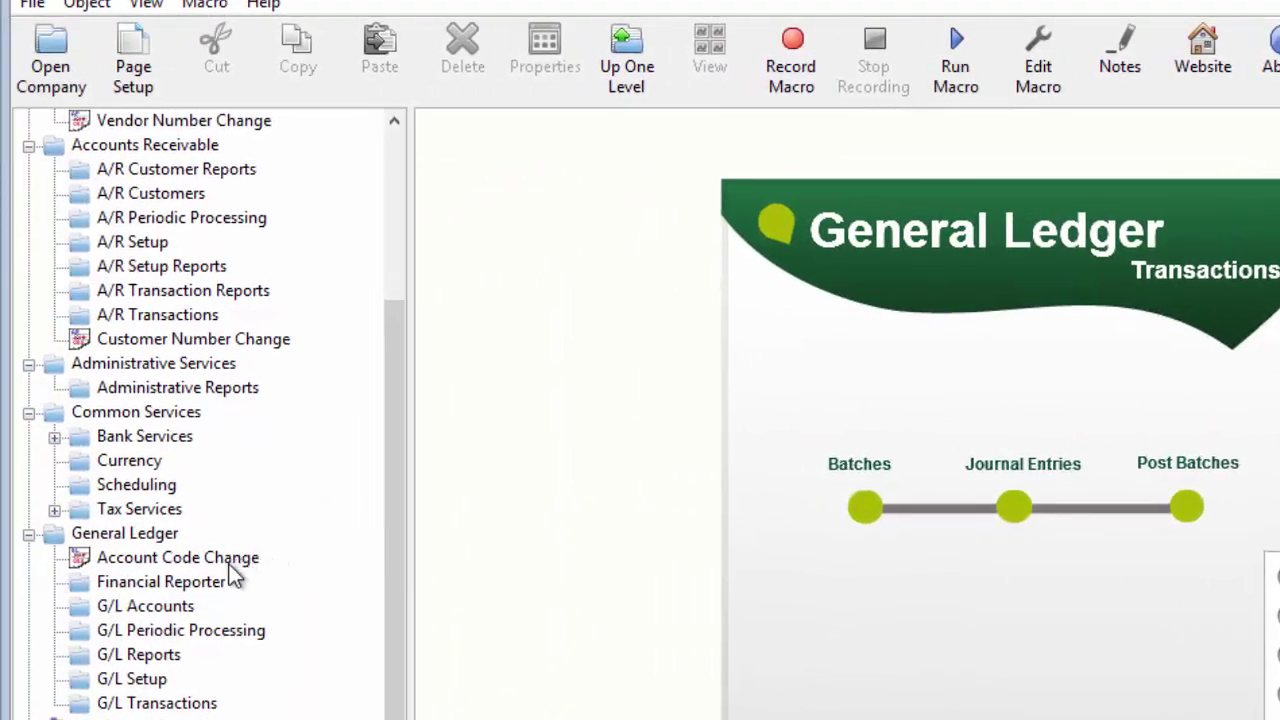
Step: Review the quikbal1.xls balance sheet from the General Ledger's Financial Reporter, and close it and the Print Financial Statements window
click(210, 585)
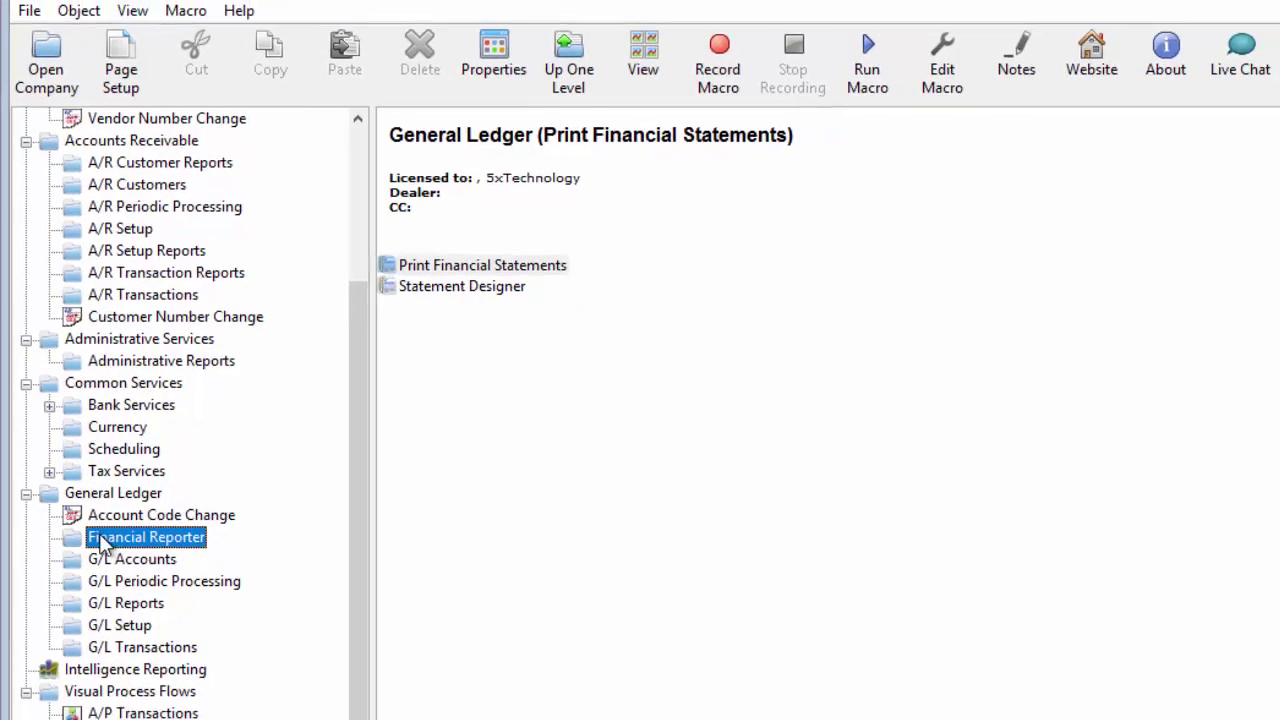
click(303, 209)
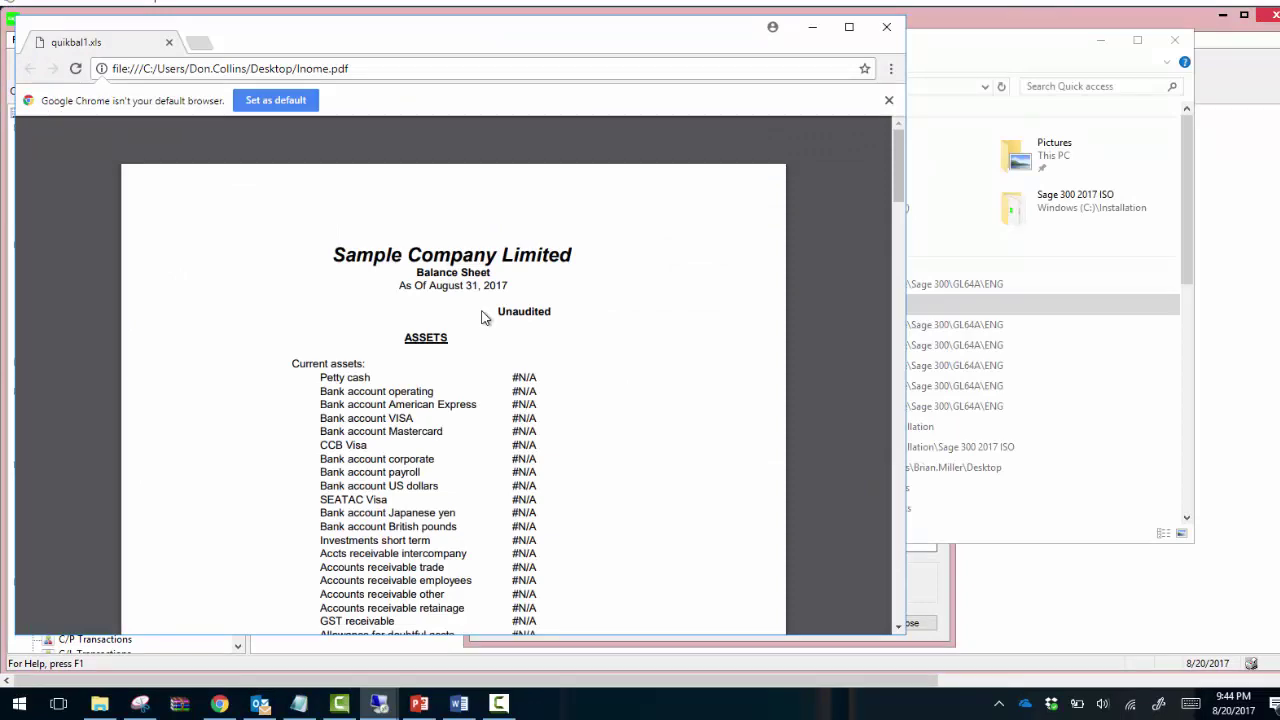
scroll(481, 315, down, 10)
scroll(481, 315, up, 10)
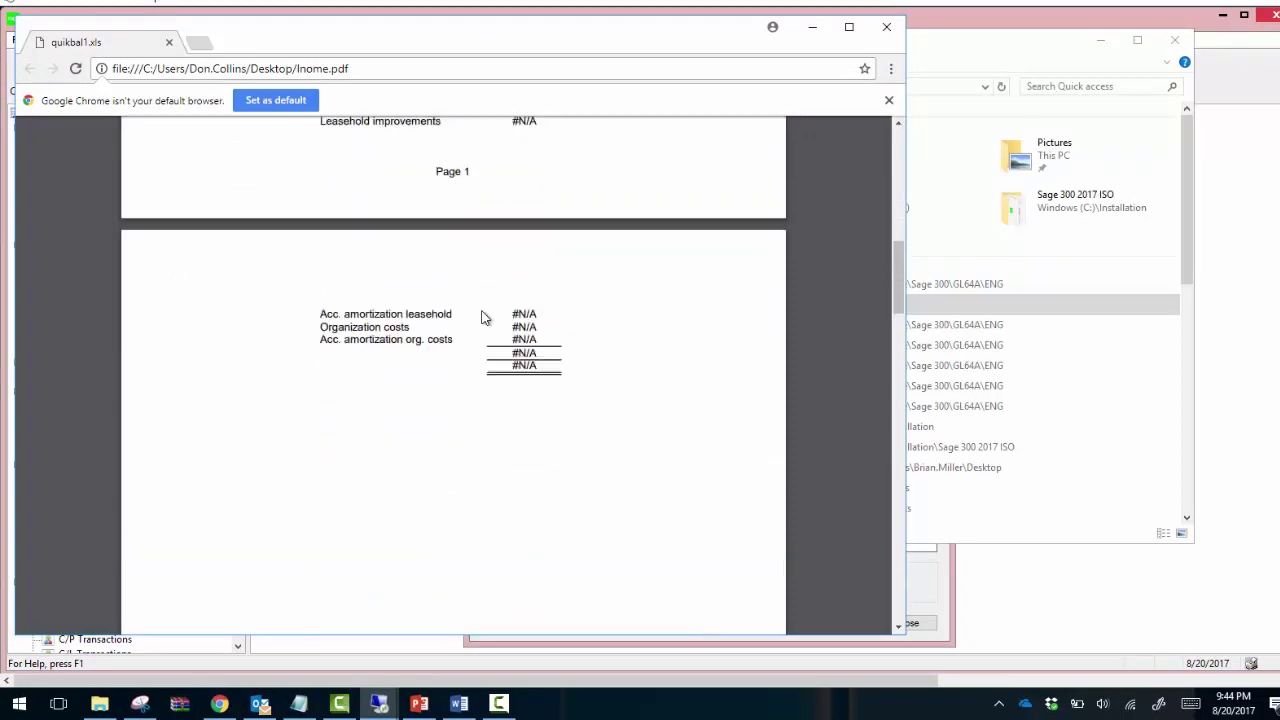
click(886, 27)
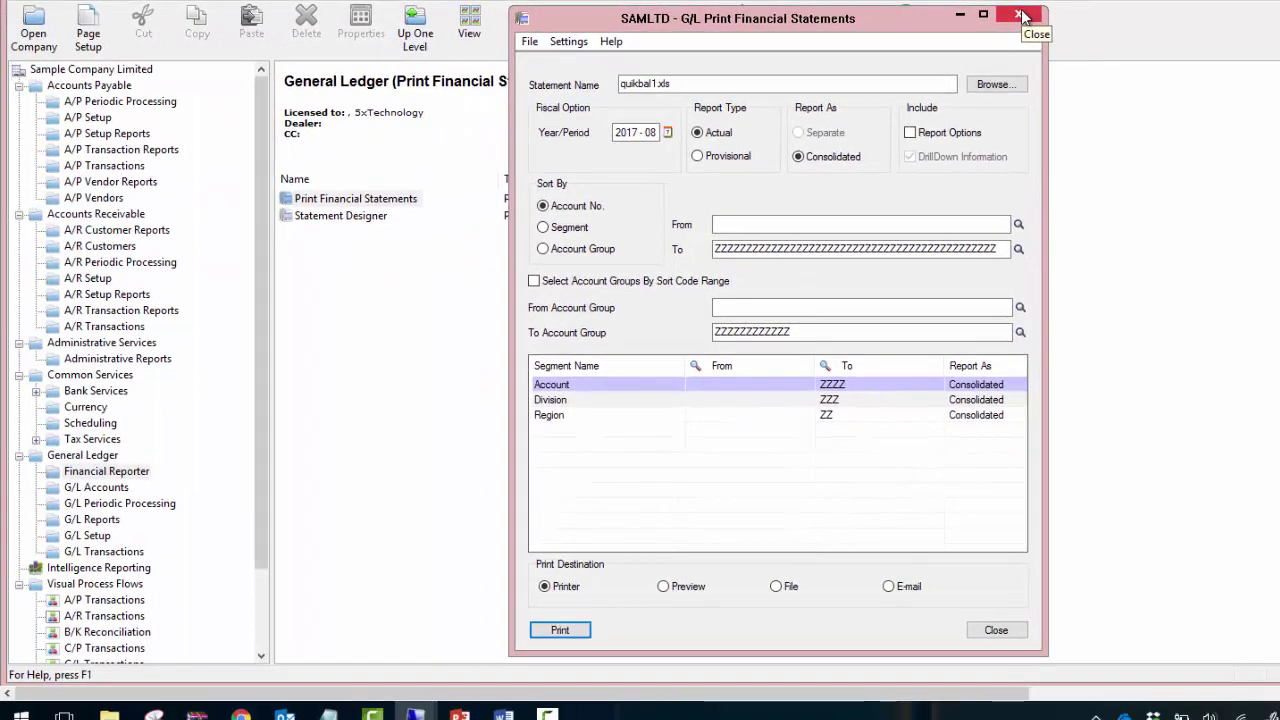
click(1020, 15)
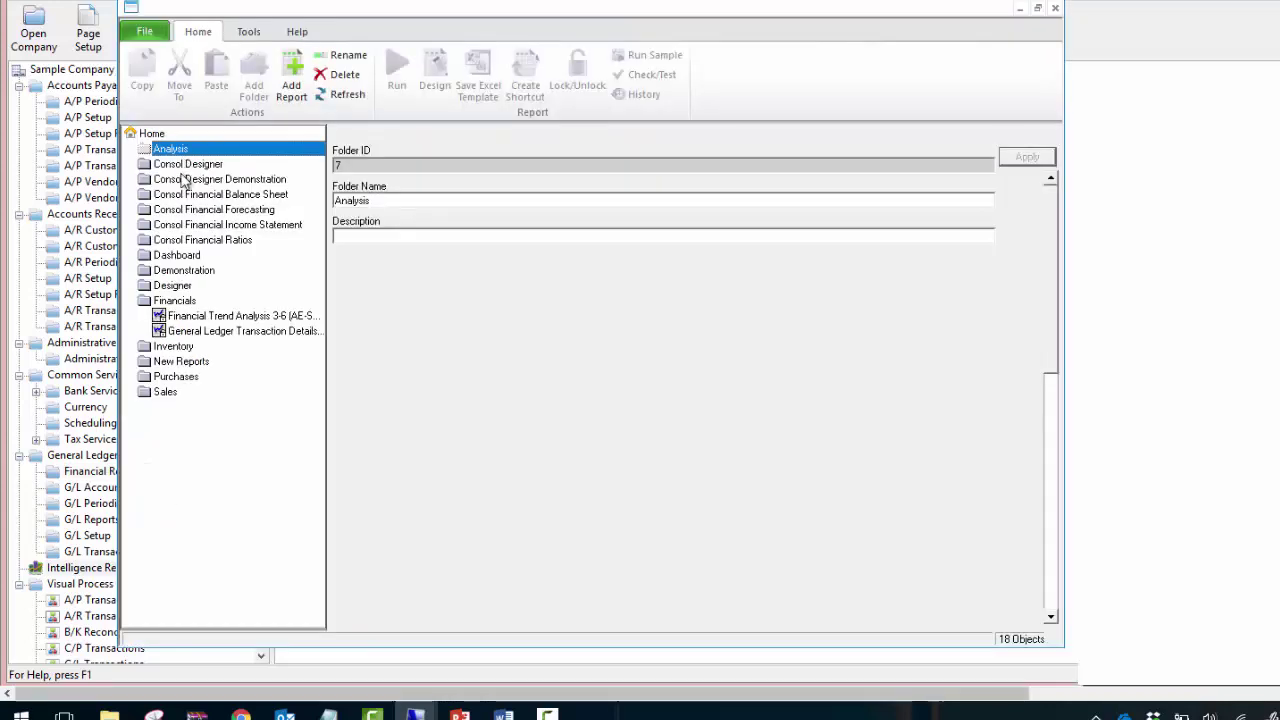
Step: Browse the Intelligence Reporting reports in the Consol Financial Ratios, Consol Financial Forecasting and Designer folders
double_click(188, 242)
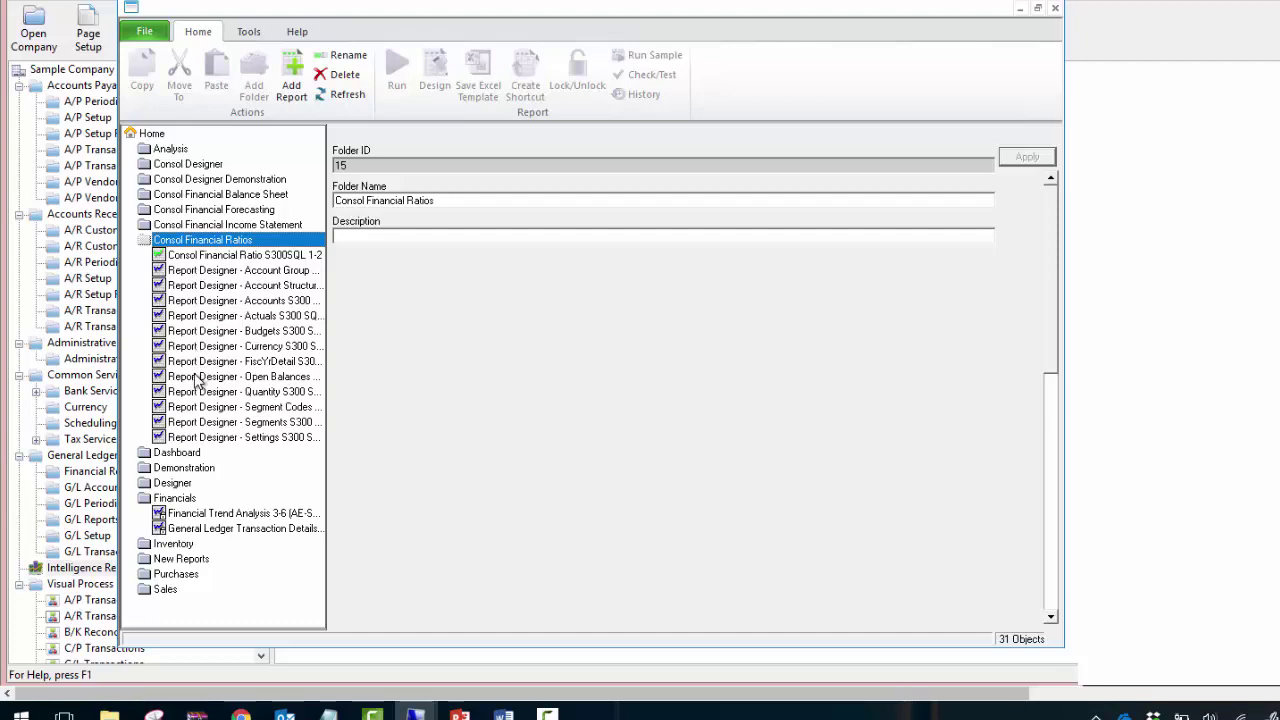
double_click(200, 211)
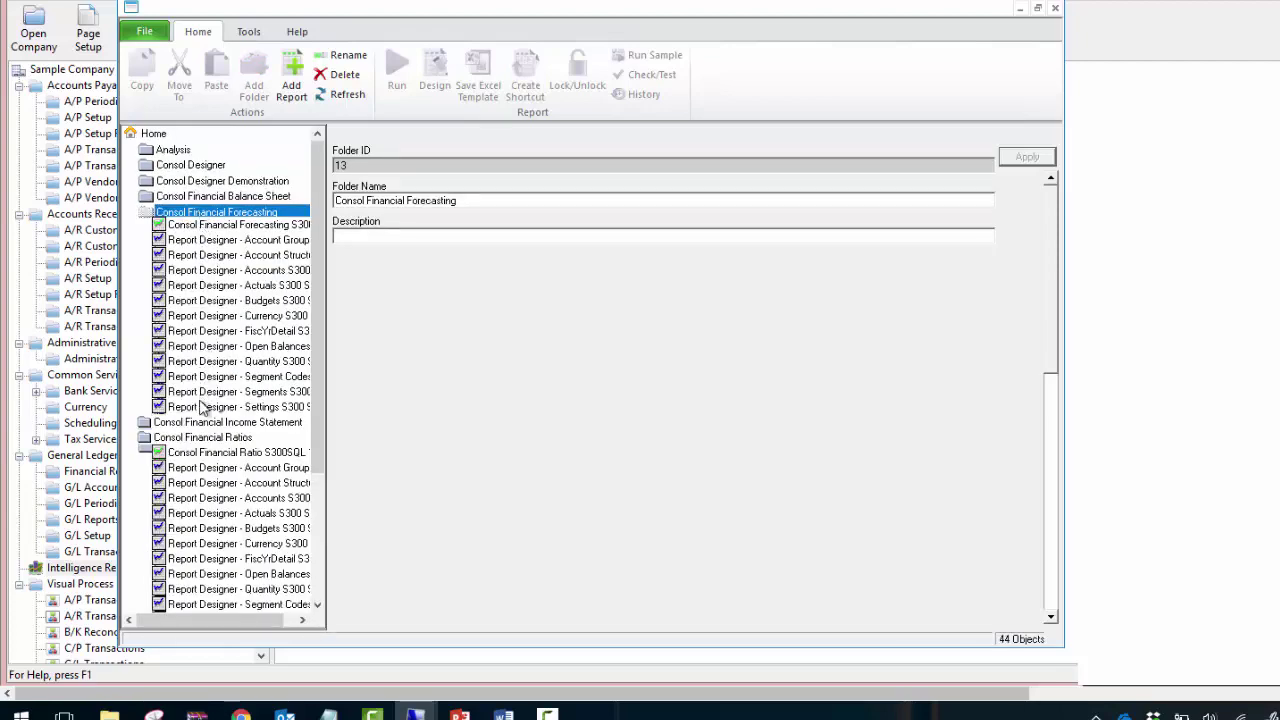
scroll(200, 412, down, 4)
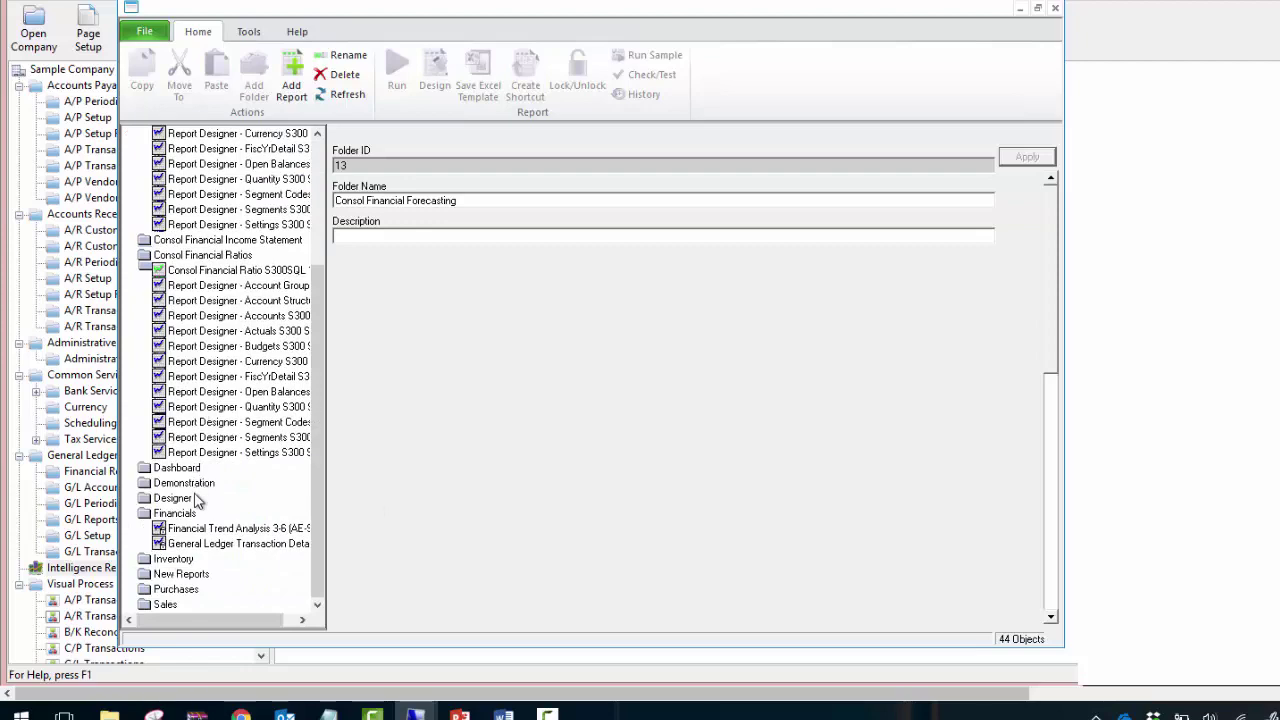
double_click(180, 498)
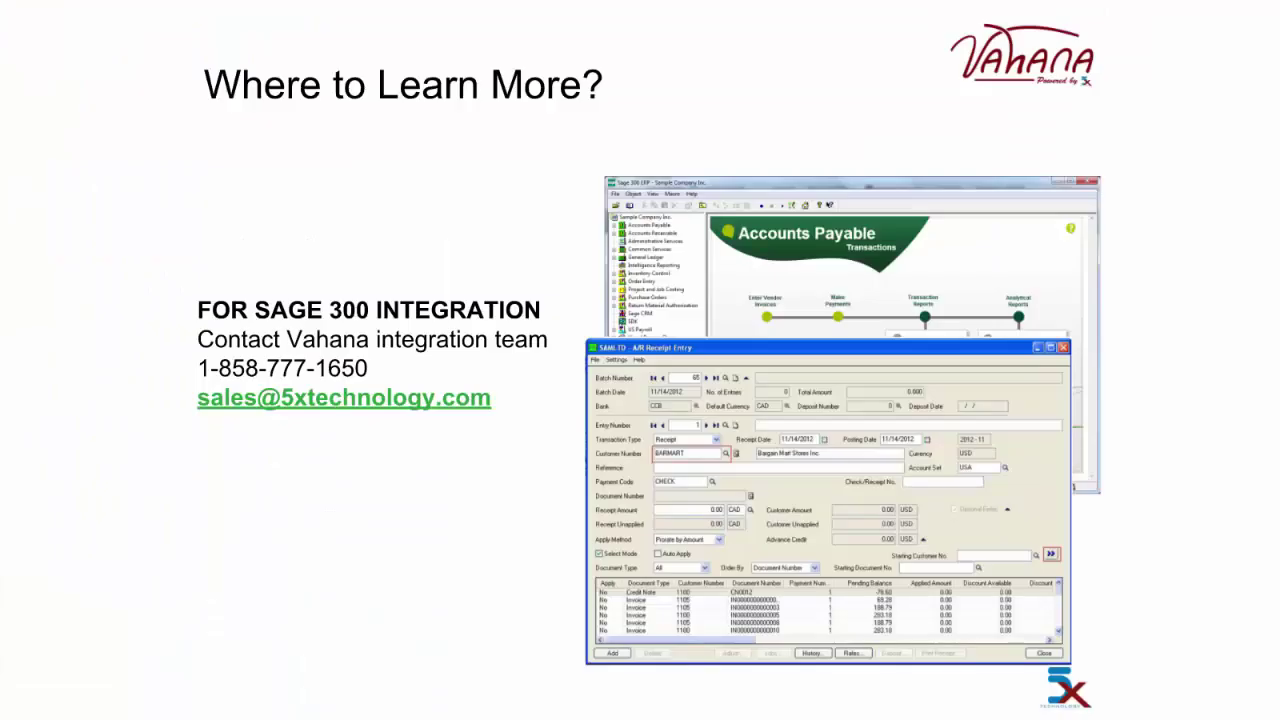